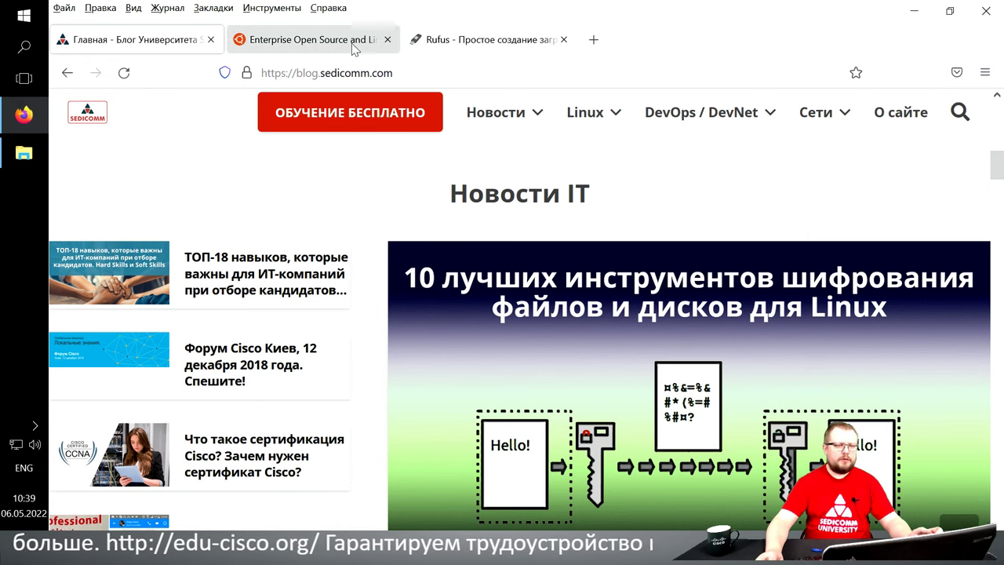
- Switch to the ubuntu.com tab and open its Download menu of Desktop, Server, IoT and Cloud
click(316, 41)
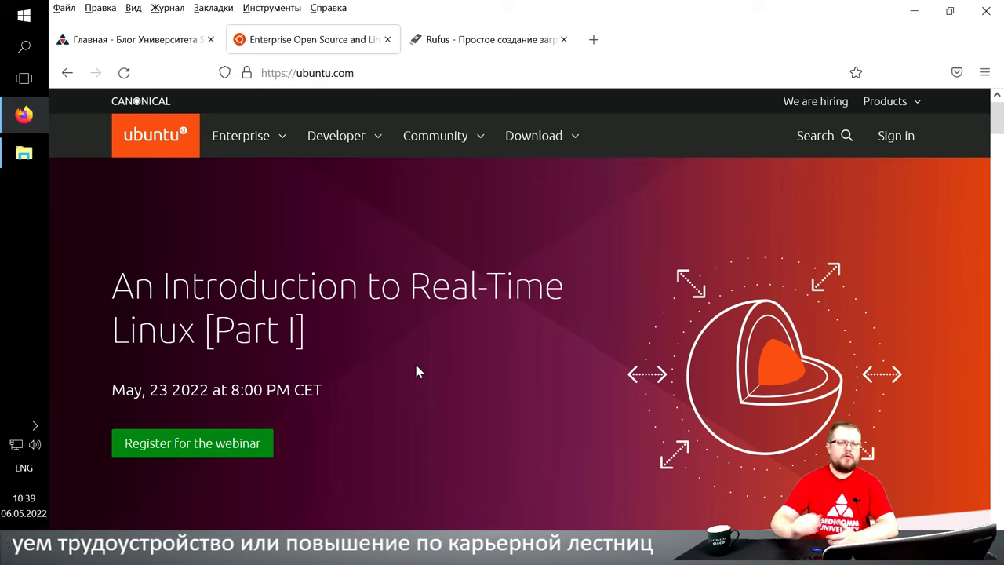
click(563, 148)
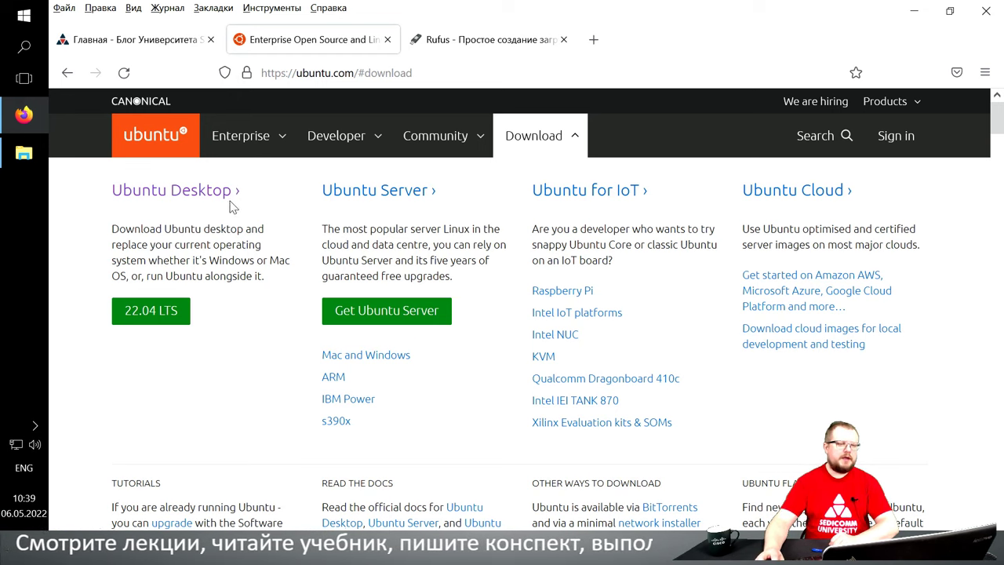
- Open the Ubuntu Desktop page and highlight 22.04 LTS's five-year support until April 2027
click(204, 193)
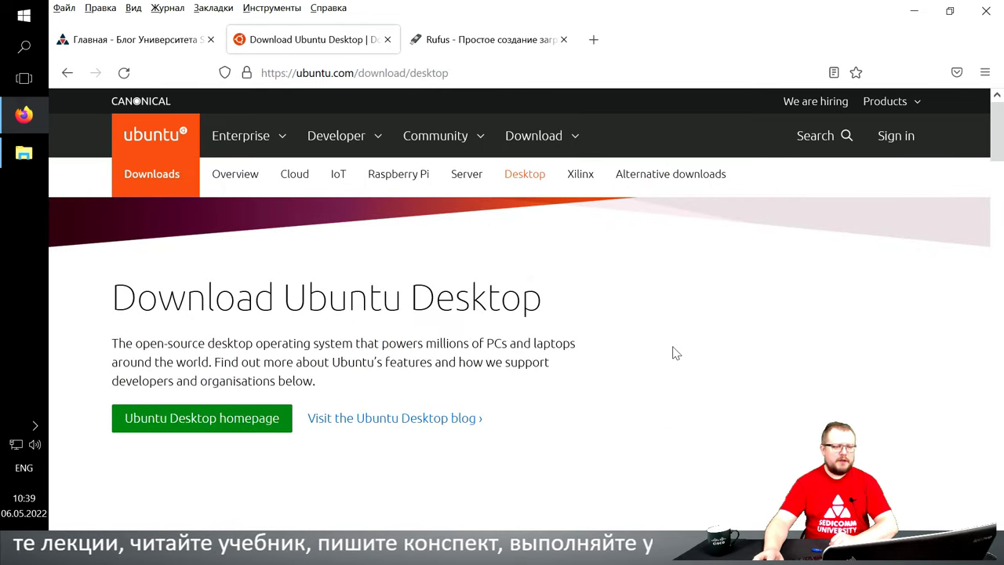
scroll(675, 352, down, 2)
scroll(674, 353, down, 4)
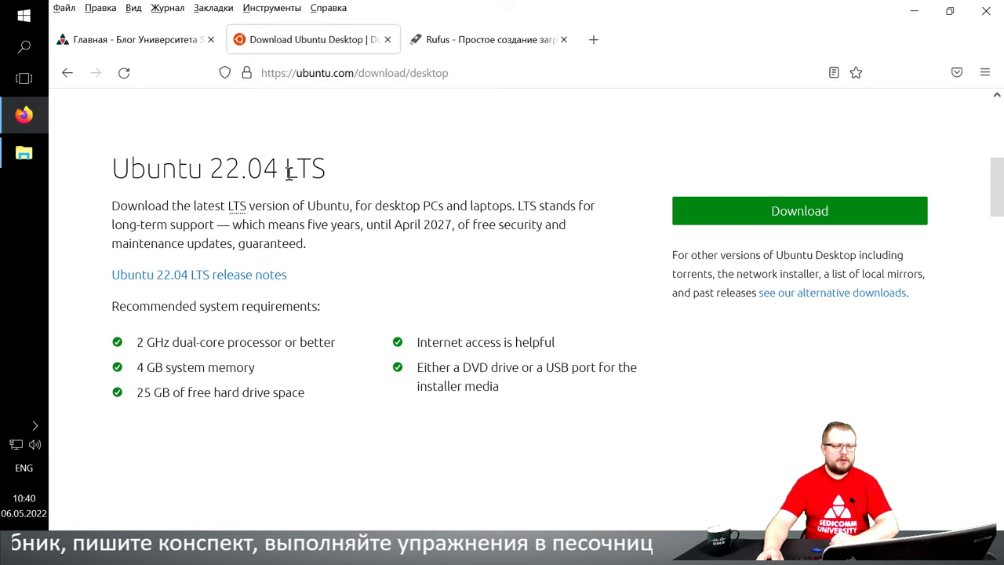
drag(288, 174, 326, 174)
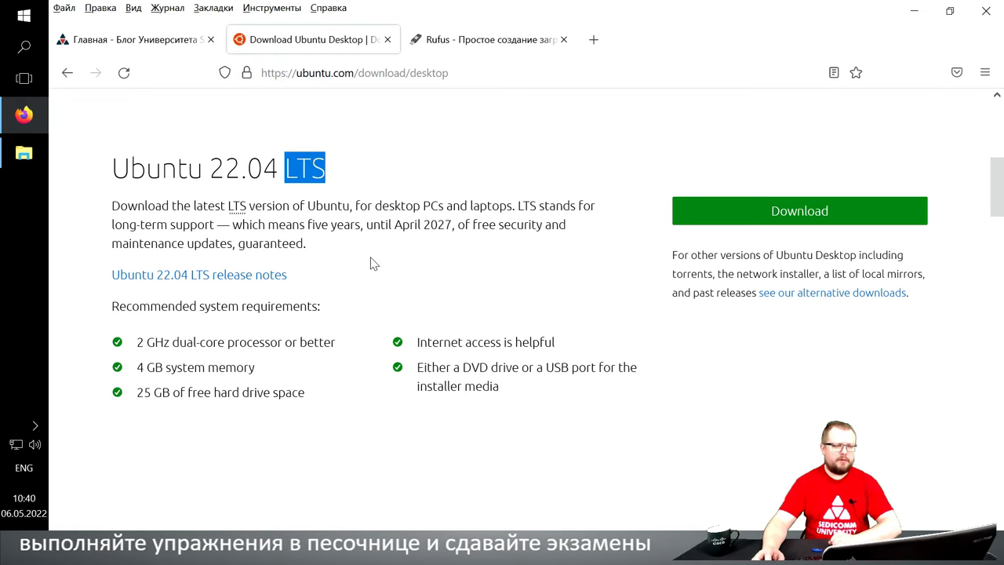
click(310, 226)
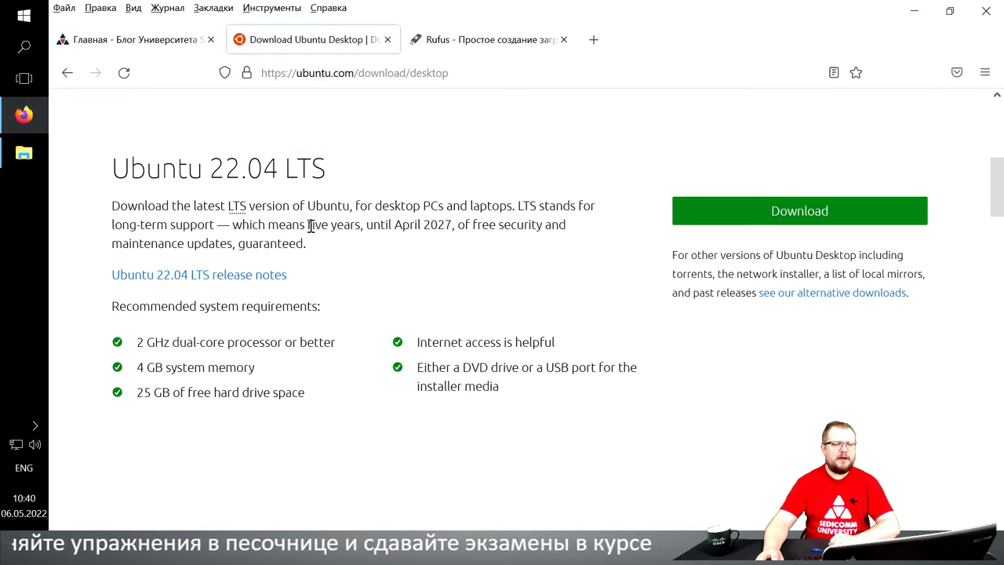
drag(310, 225, 361, 228)
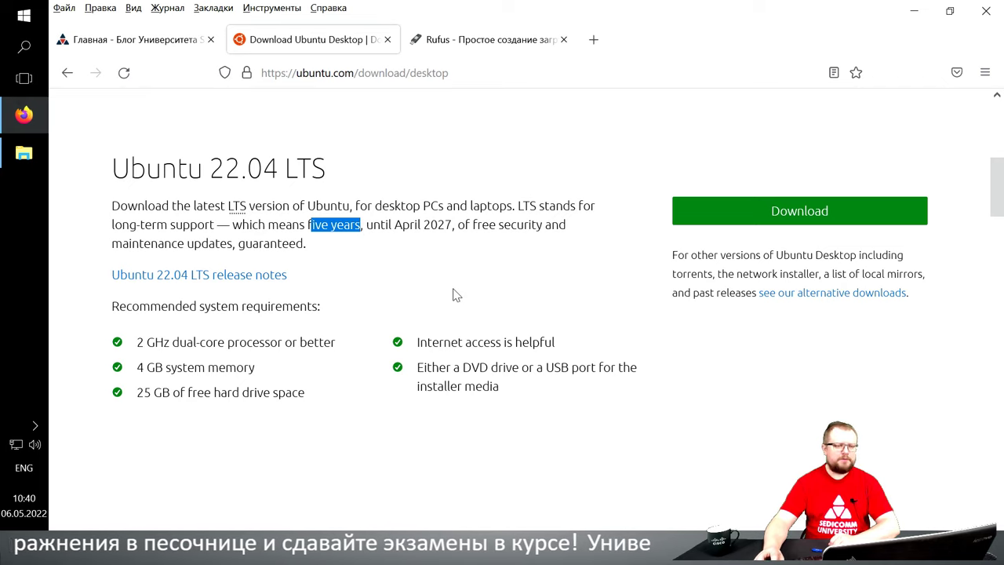
drag(402, 225, 456, 225)
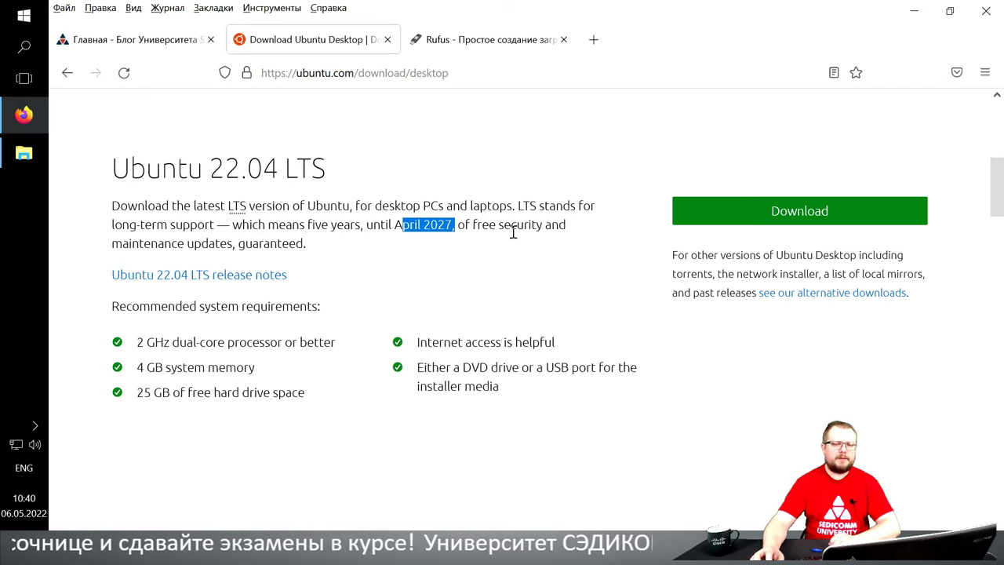
- Start the Ubuntu 22.04 LTS download, note the 3,4 ГБ ISO size, and cancel saving it
click(835, 224)
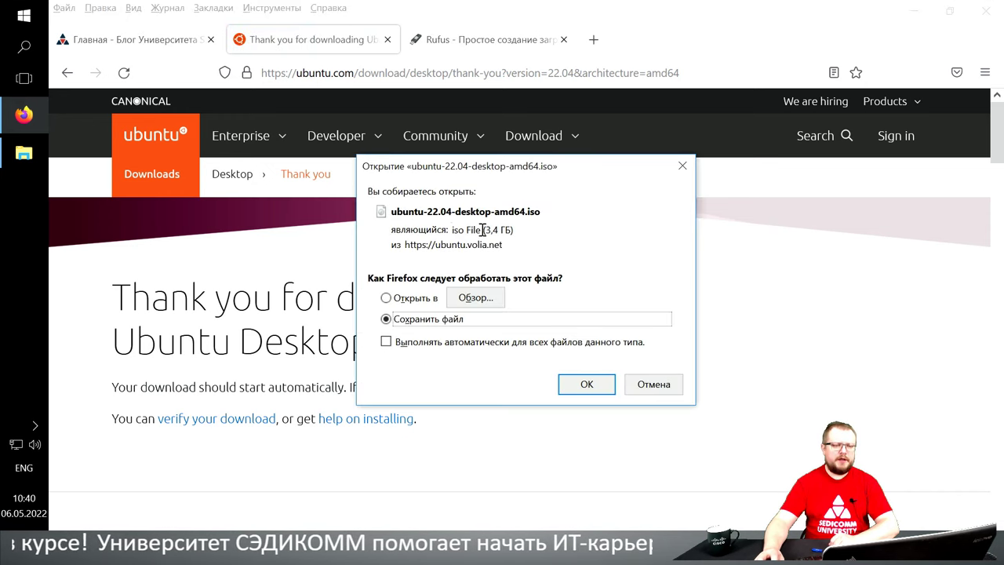
drag(475, 229, 553, 272)
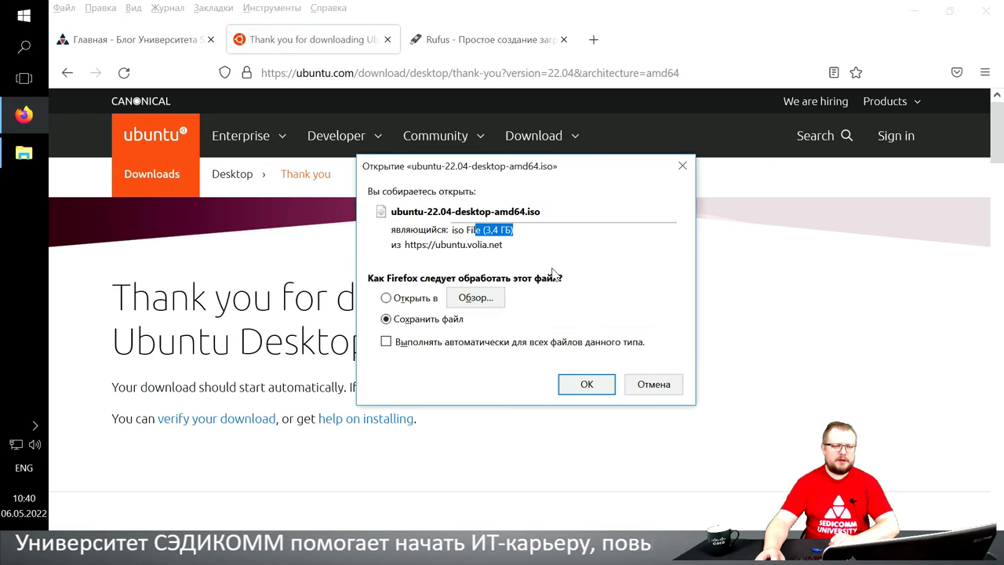
click(652, 385)
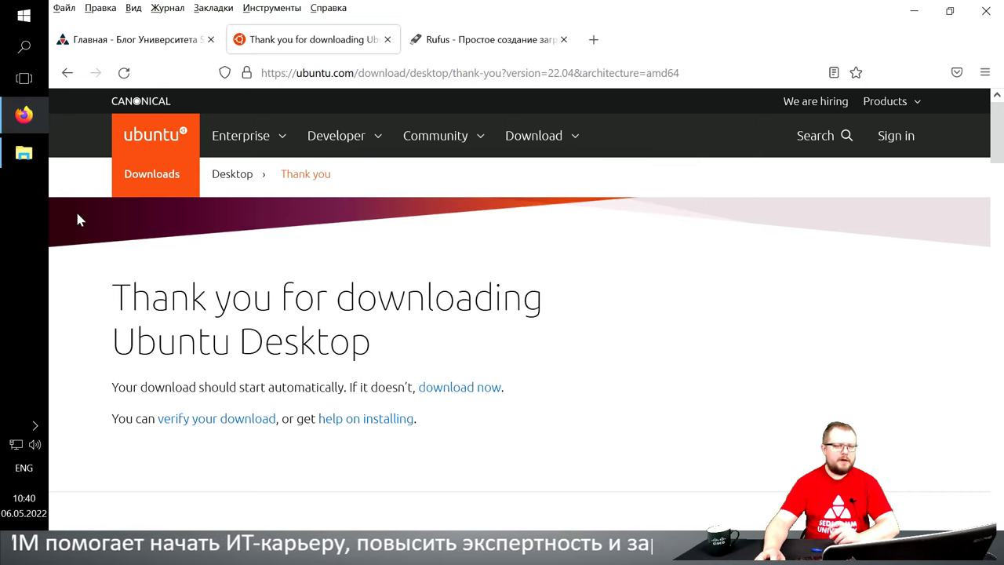
click(24, 153)
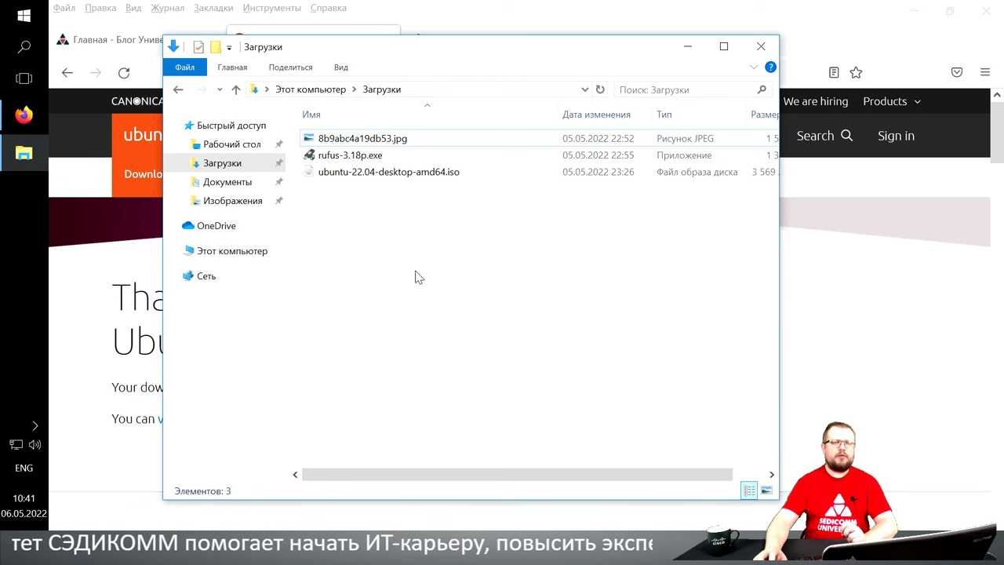
click(687, 49)
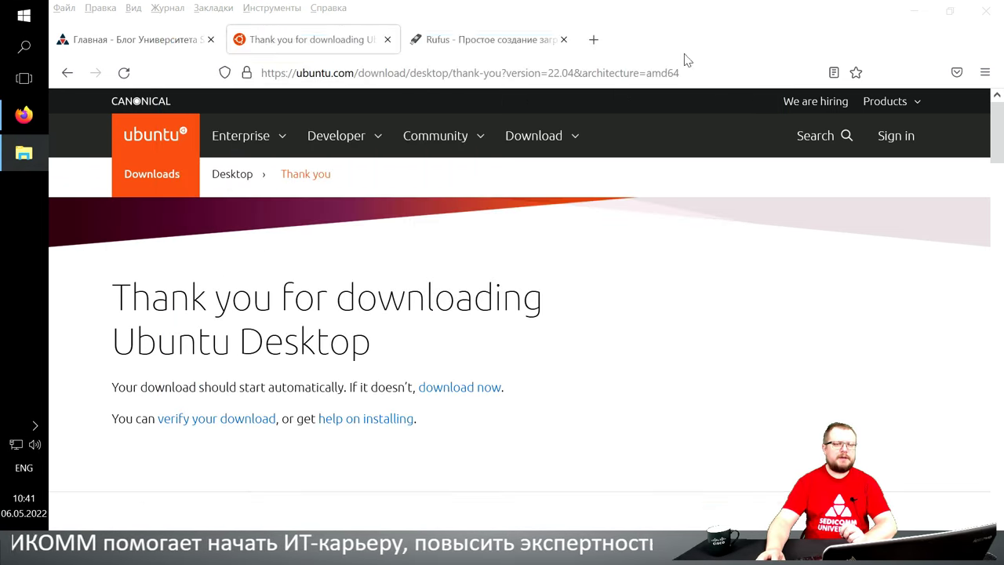
- Switch to the Rufus website and show it in English
click(506, 44)
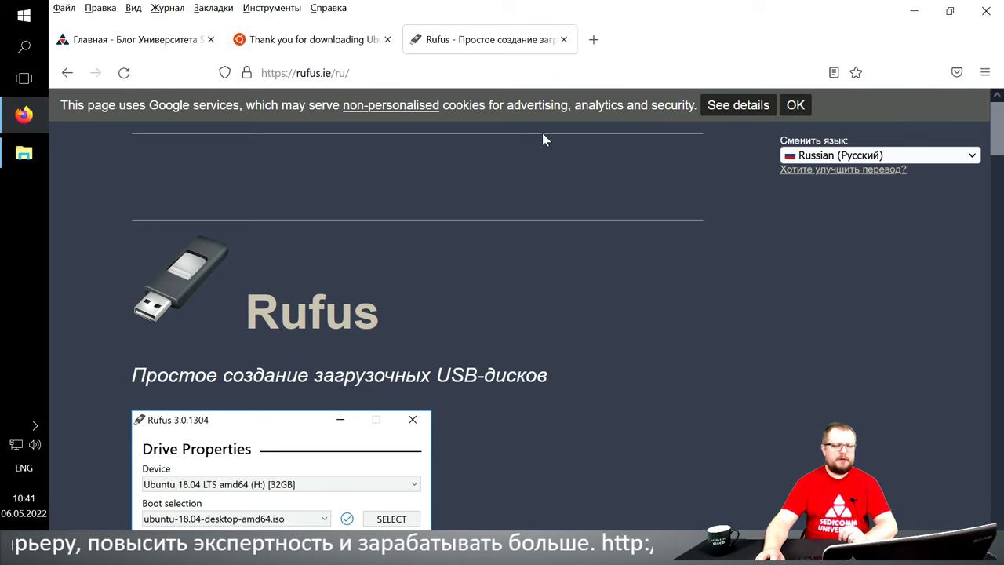
scroll(546, 270, down, 7)
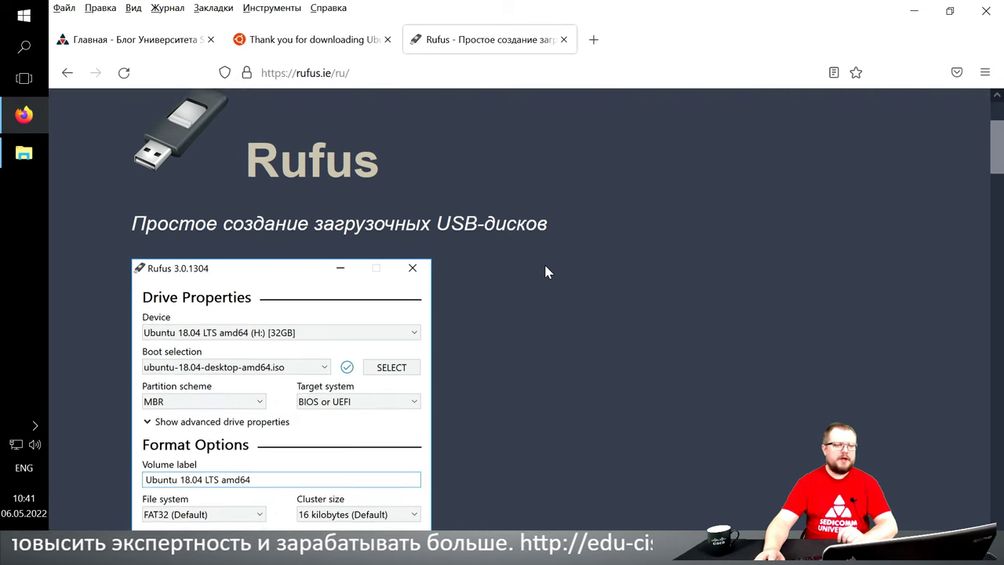
scroll(547, 271, down, 4)
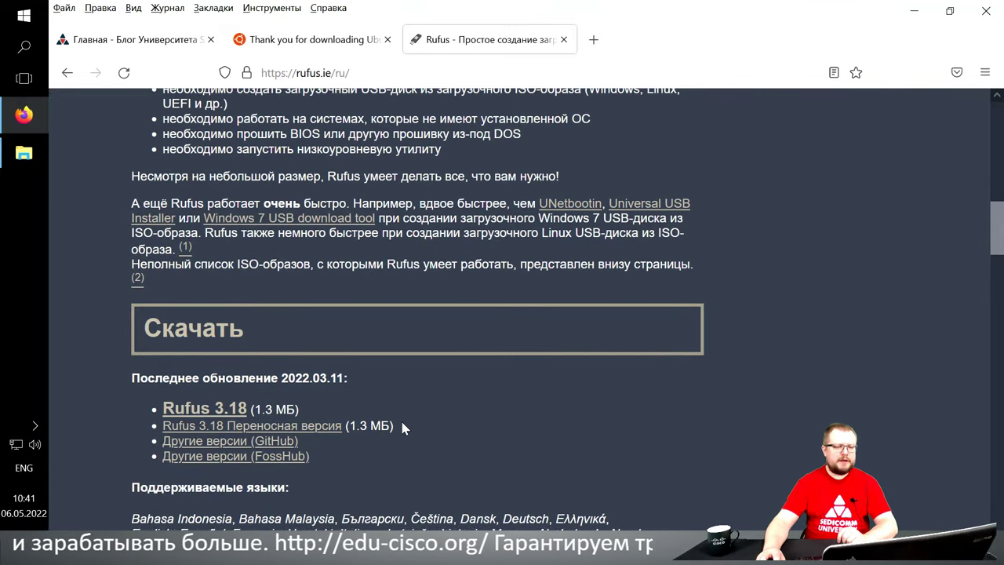
drag(403, 428, 297, 436)
scroll(435, 403, up, 4)
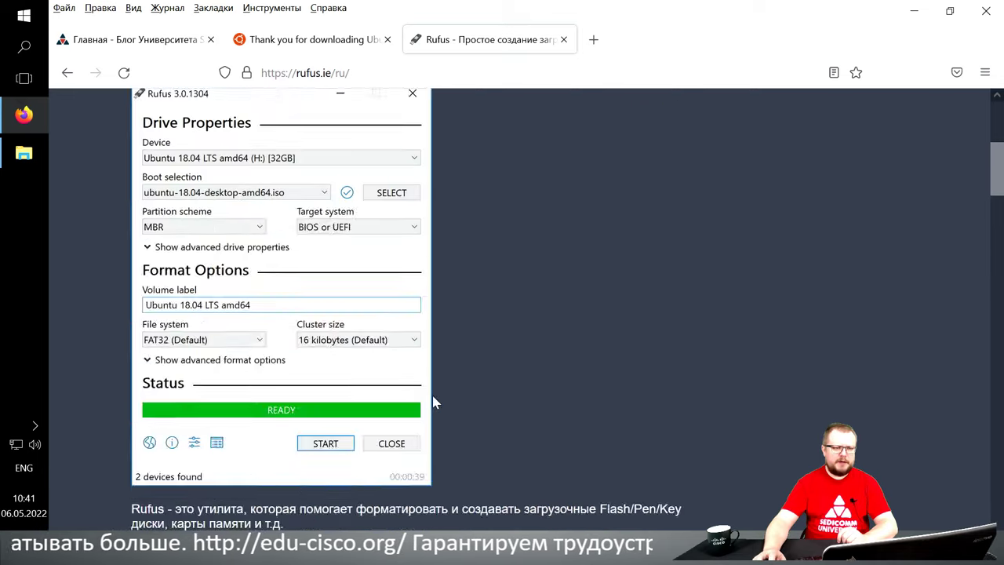
scroll(435, 402, up, 4)
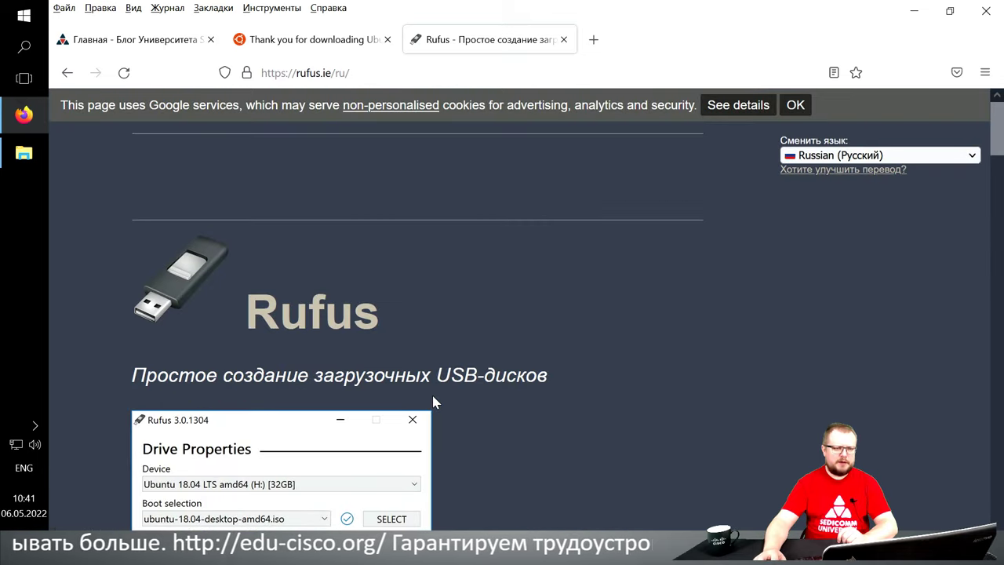
click(845, 157)
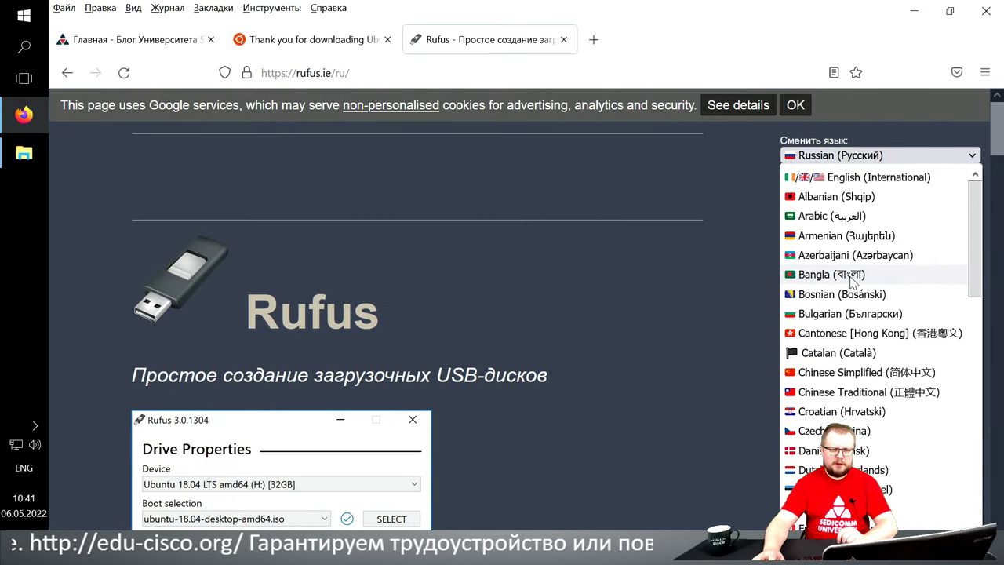
click(849, 179)
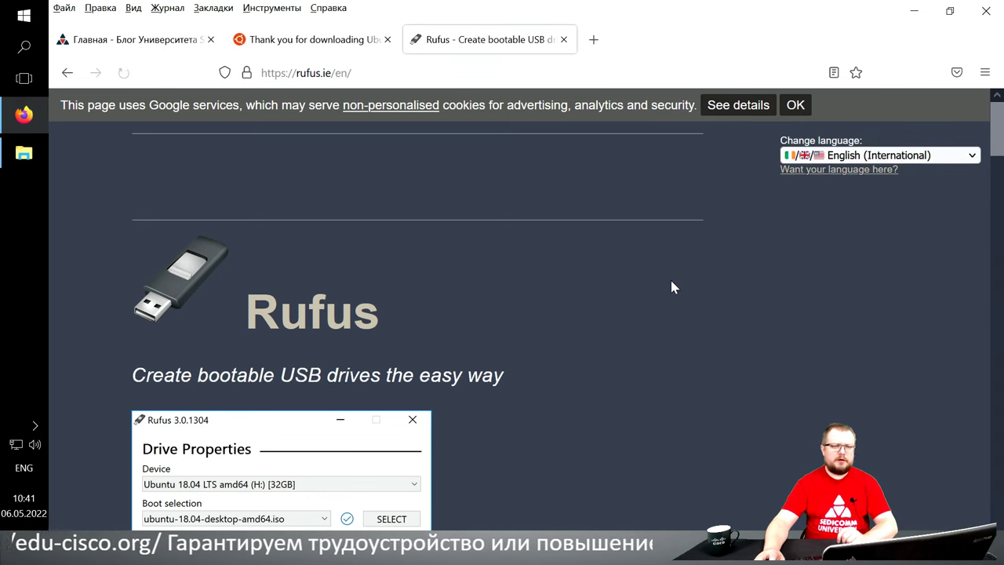
- Scroll to the Download section and highlight Rufus 3.18 Portable and its file size
scroll(611, 300, down, 4)
scroll(603, 316, down, 6)
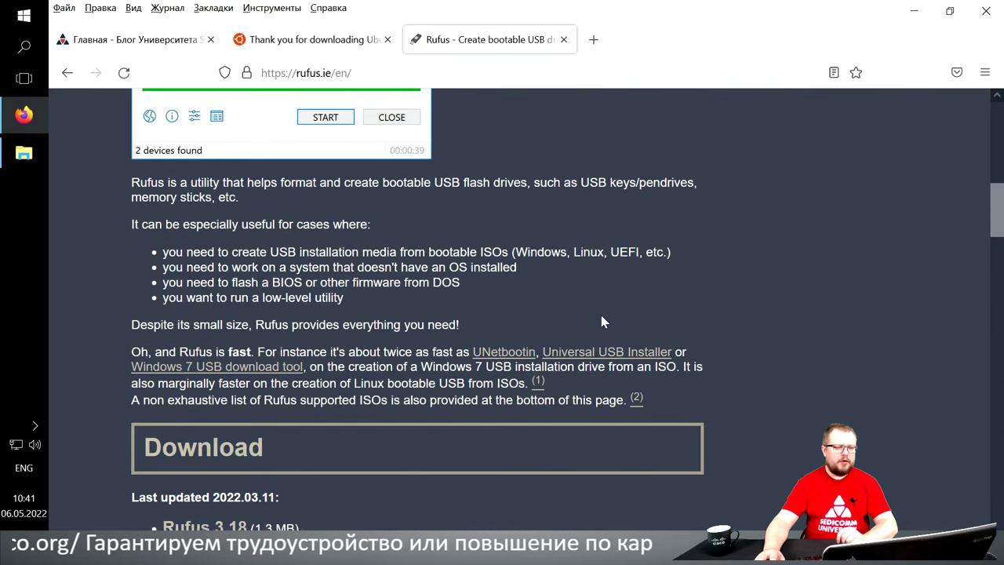
drag(299, 382, 172, 398)
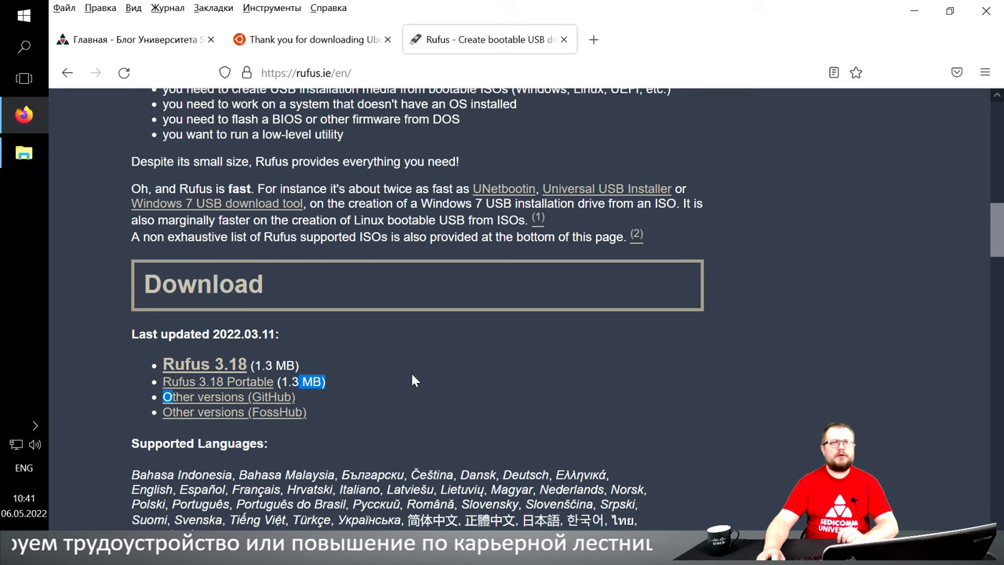
click(370, 390)
drag(313, 382, 157, 385)
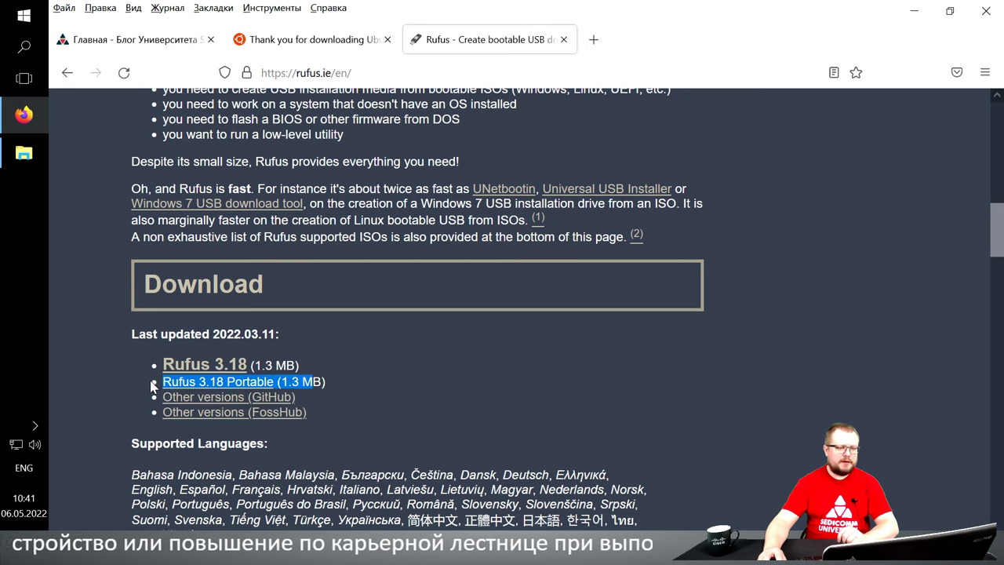
click(452, 381)
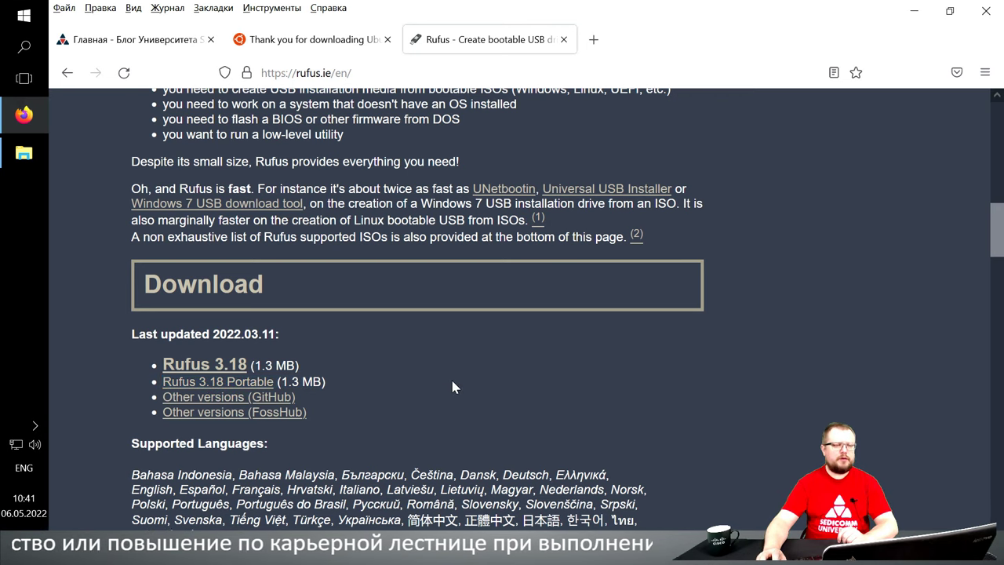
- Close the SANDISK window and launch rufus-3.18p.exe from the Downloads folder
click(24, 152)
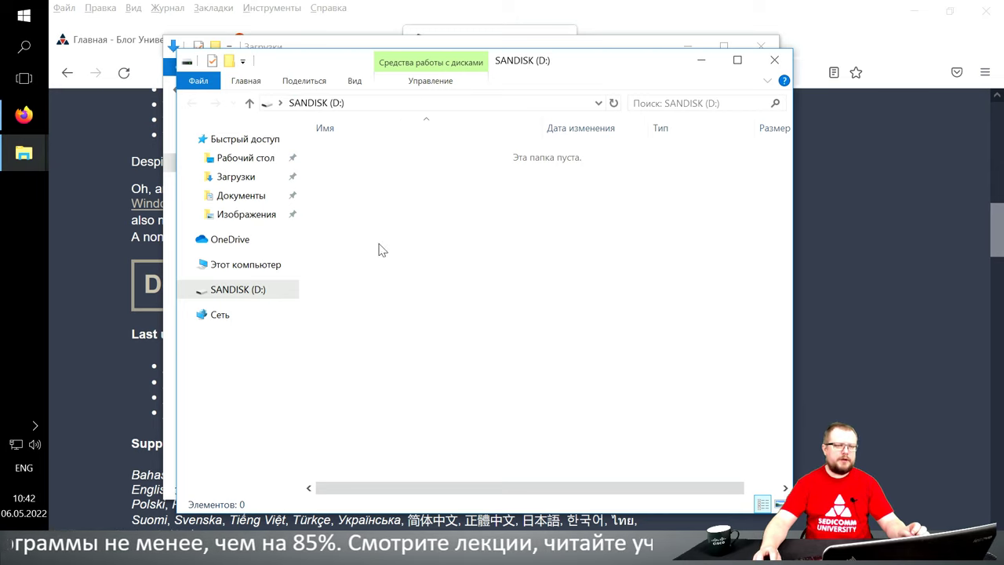
click(774, 60)
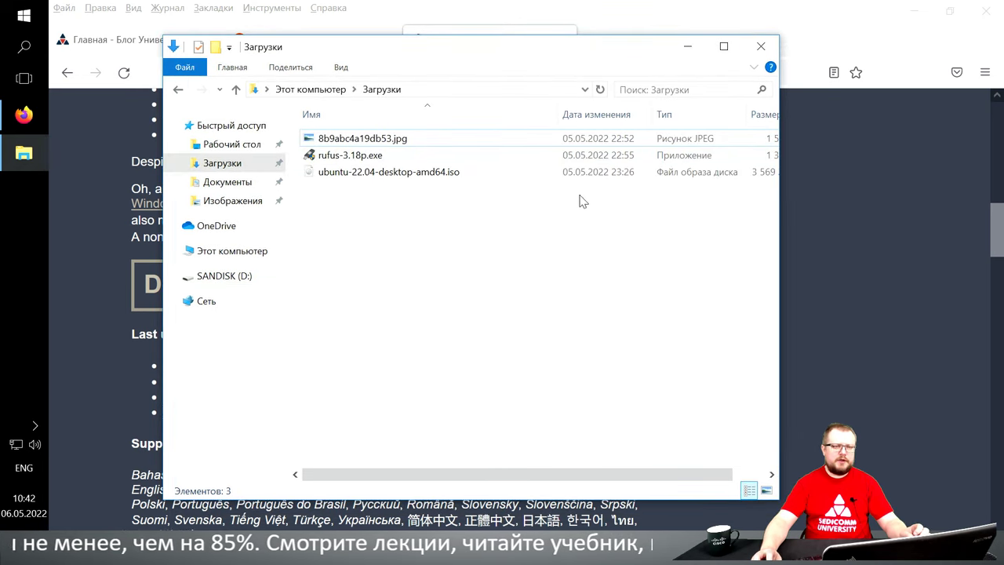
double_click(394, 156)
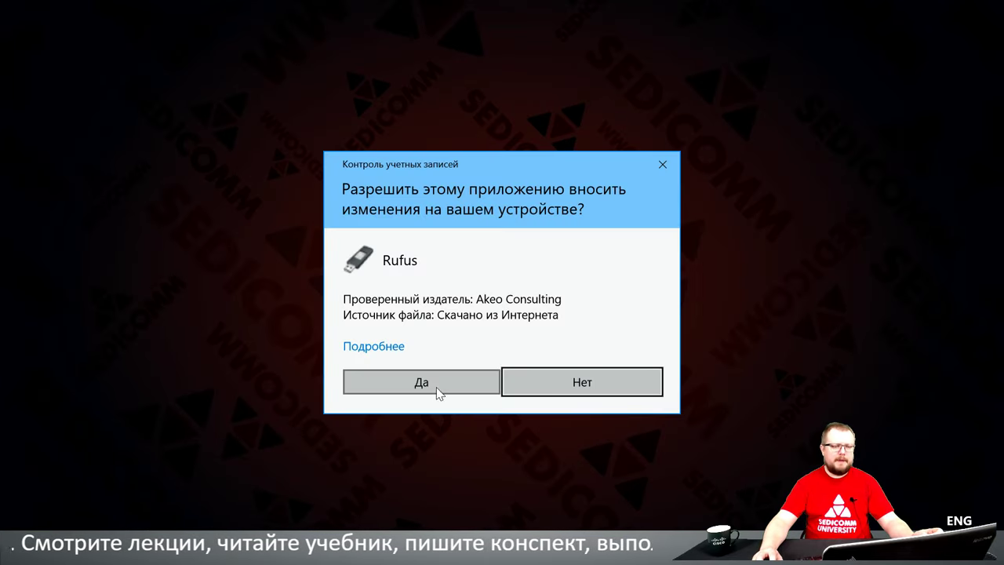
- Allow Rufus to run, decline update checks, tidy the windows and check drives in This PC
click(427, 383)
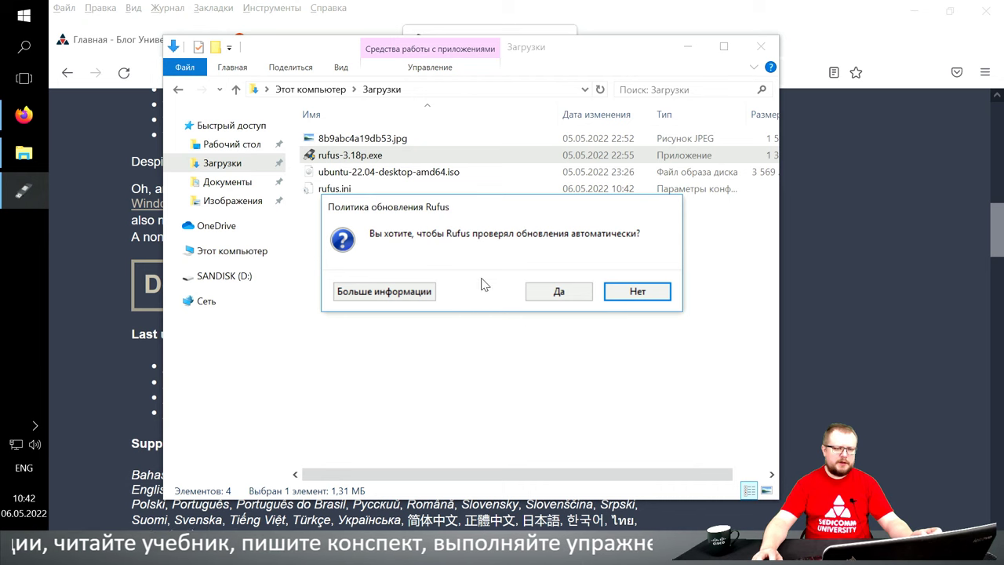
click(653, 290)
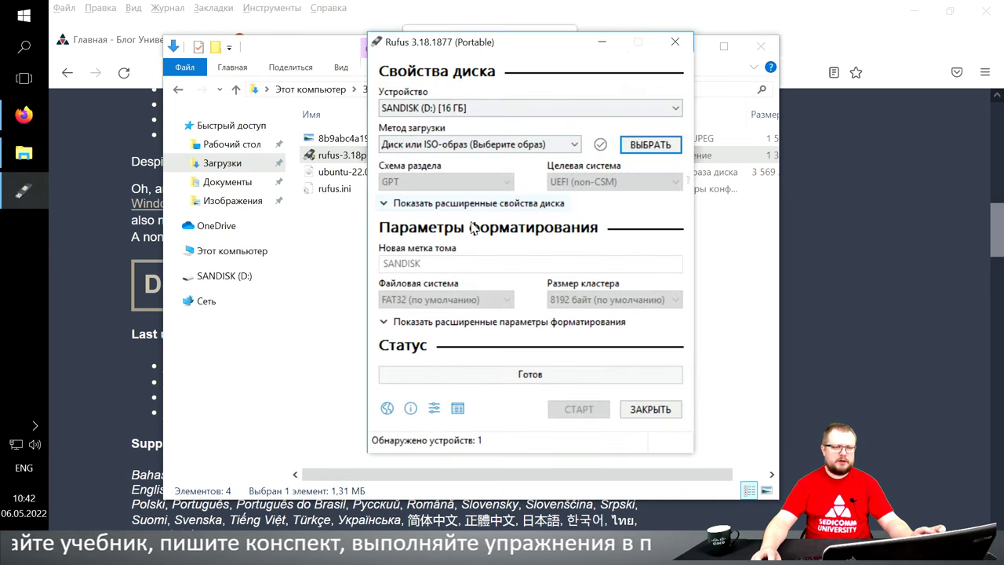
drag(510, 41, 244, 22)
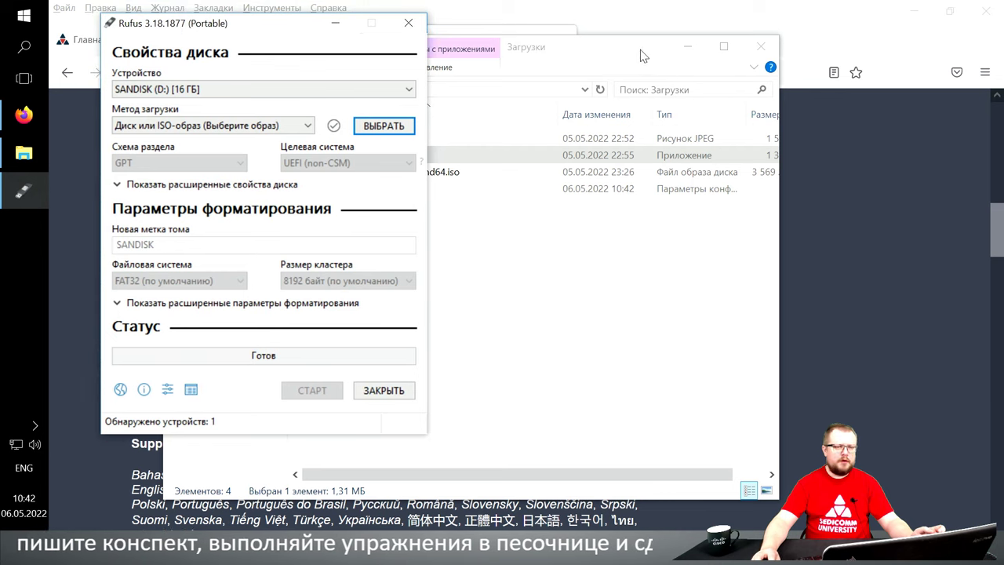
click(687, 46)
click(915, 14)
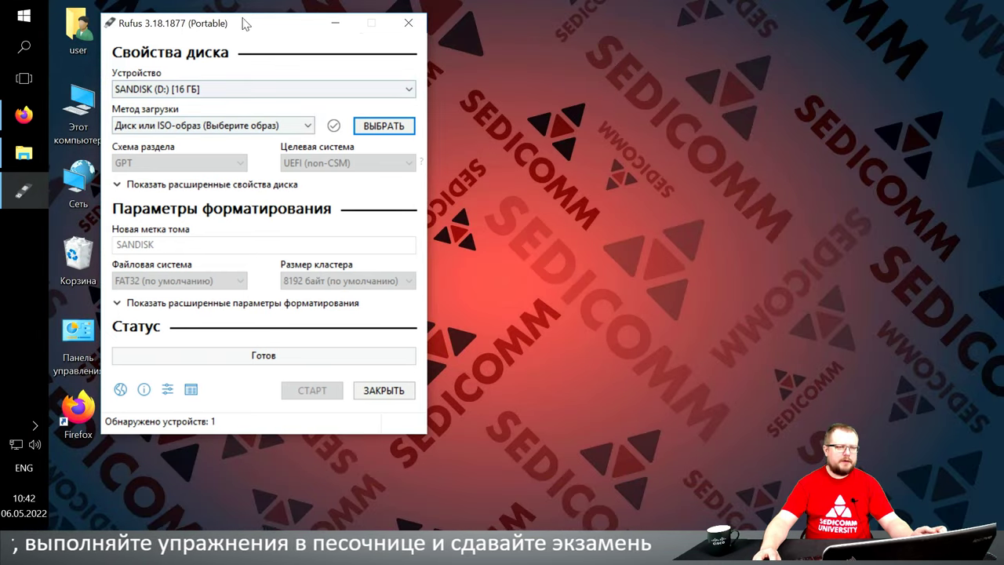
drag(243, 23, 275, 27)
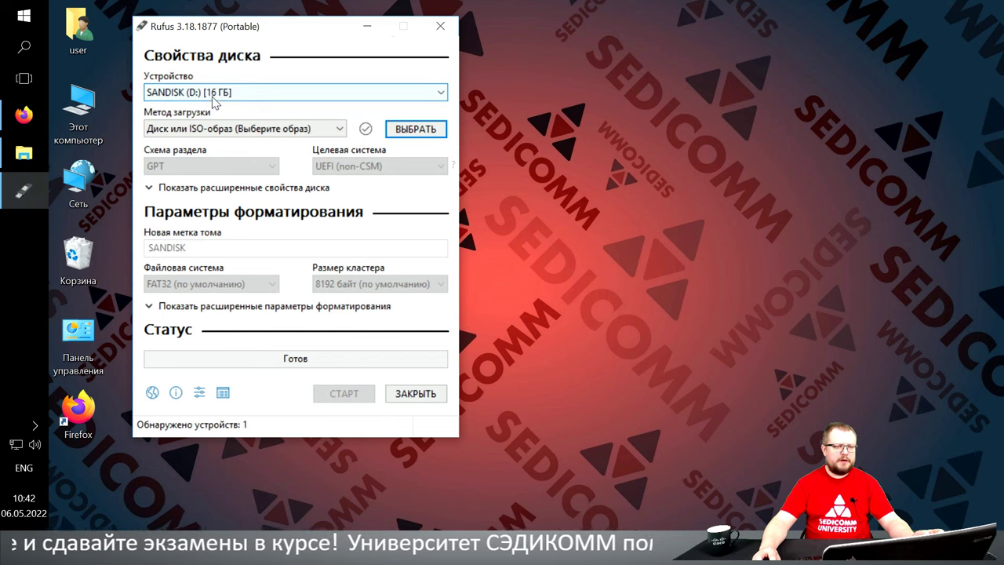
double_click(79, 117)
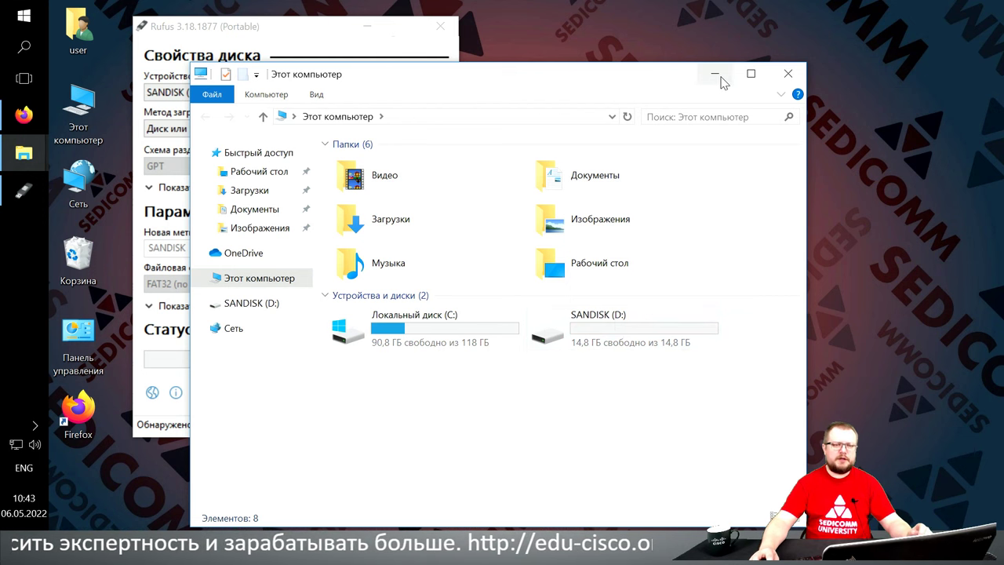
click(788, 74)
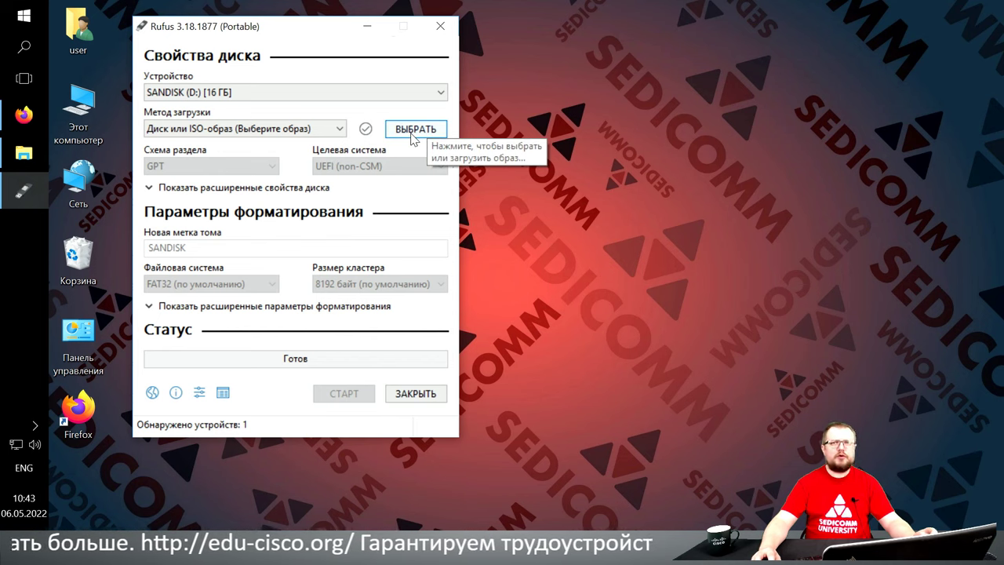
- Load ubuntu-22.04-desktop-amd64.iso as the boot image in Rufus
click(415, 130)
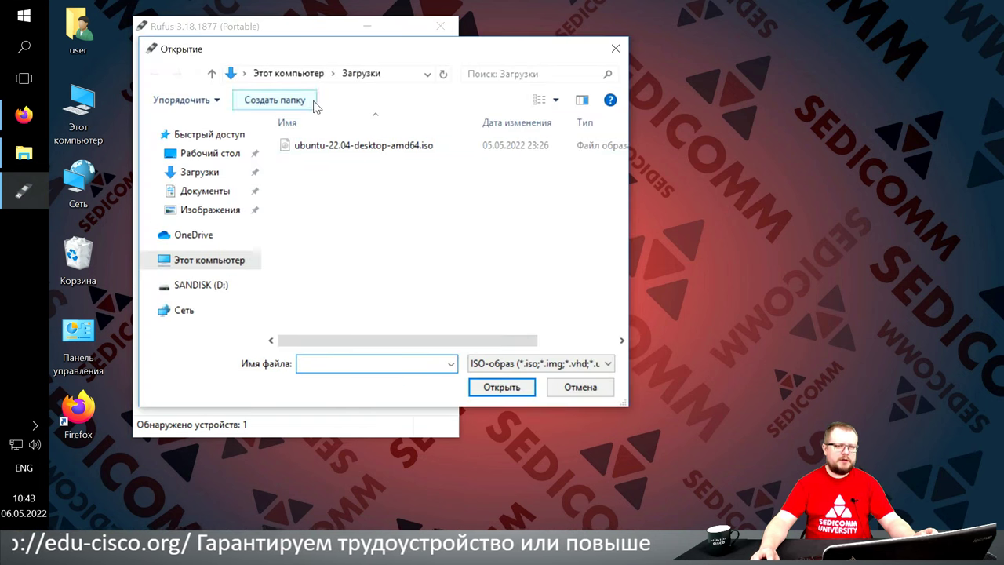
click(374, 149)
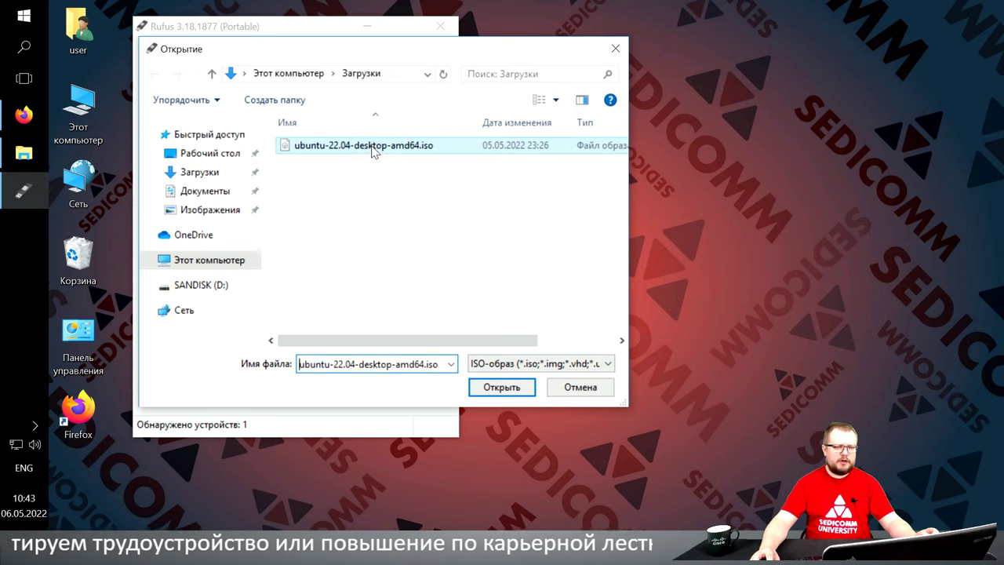
click(502, 392)
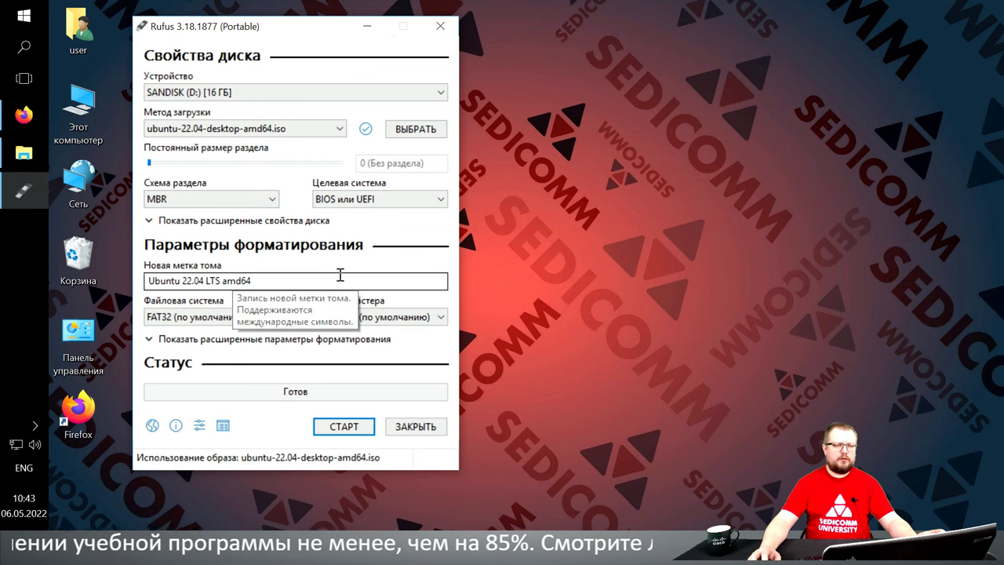
- Keep MBR as the partition scheme and start writing the image with СТАРТ
click(272, 201)
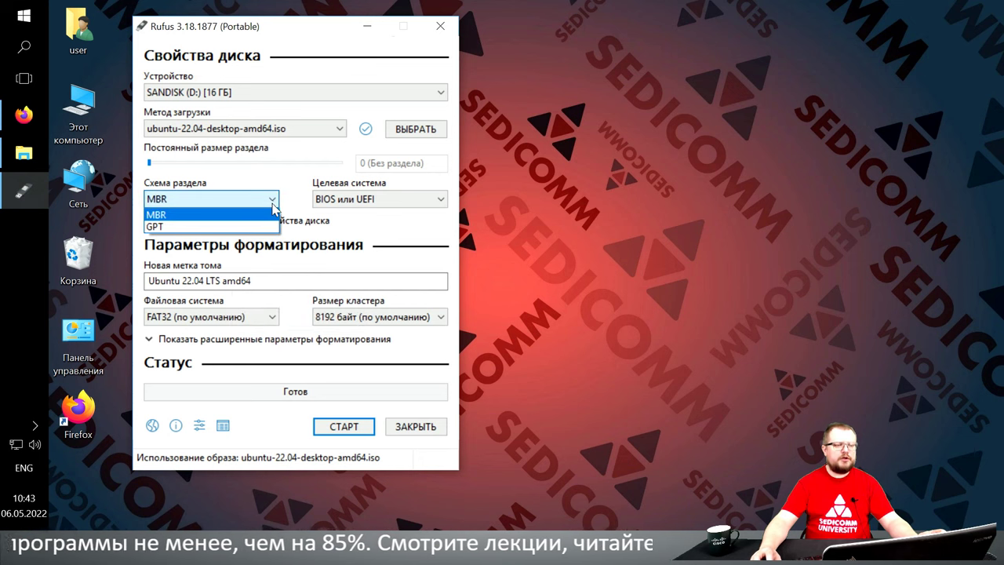
click(305, 187)
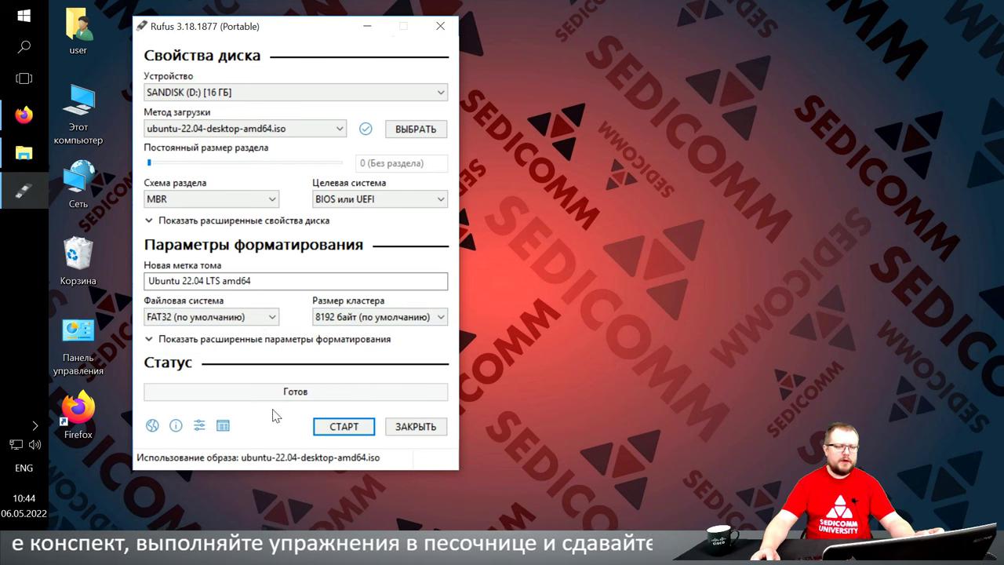
click(339, 428)
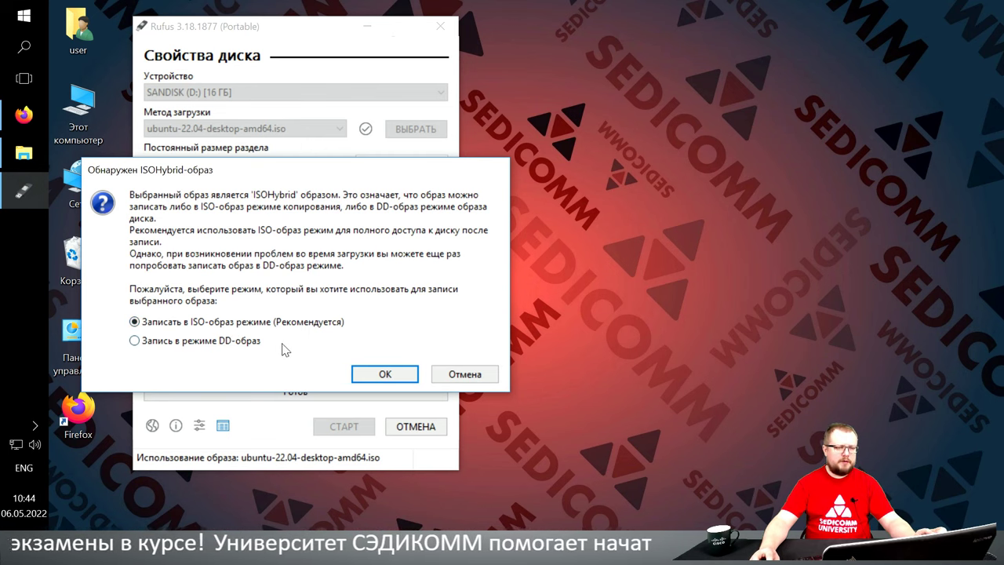
- Accept ISO image write mode and confirm erasing all data on the SANDISK drive
click(366, 377)
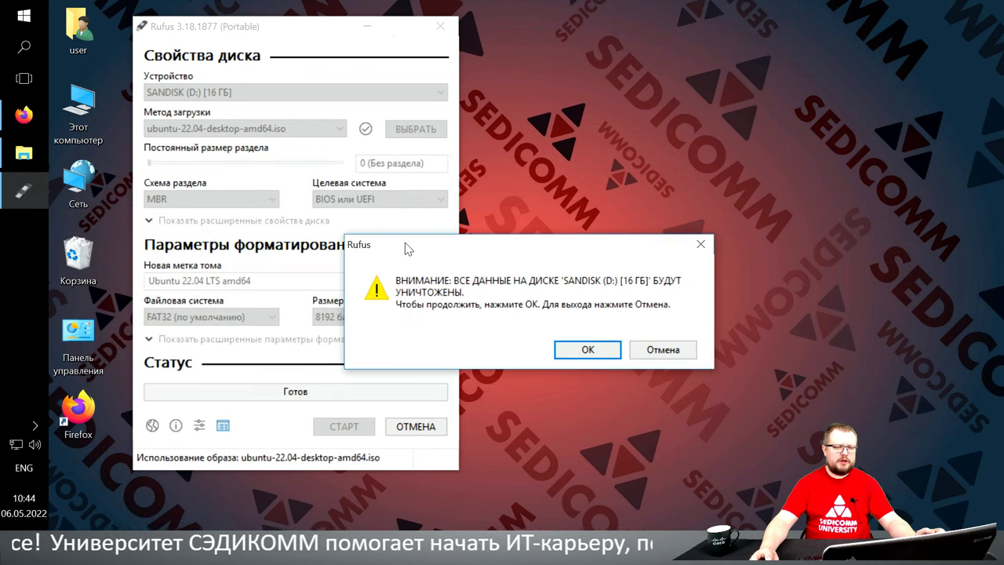
drag(403, 247, 174, 167)
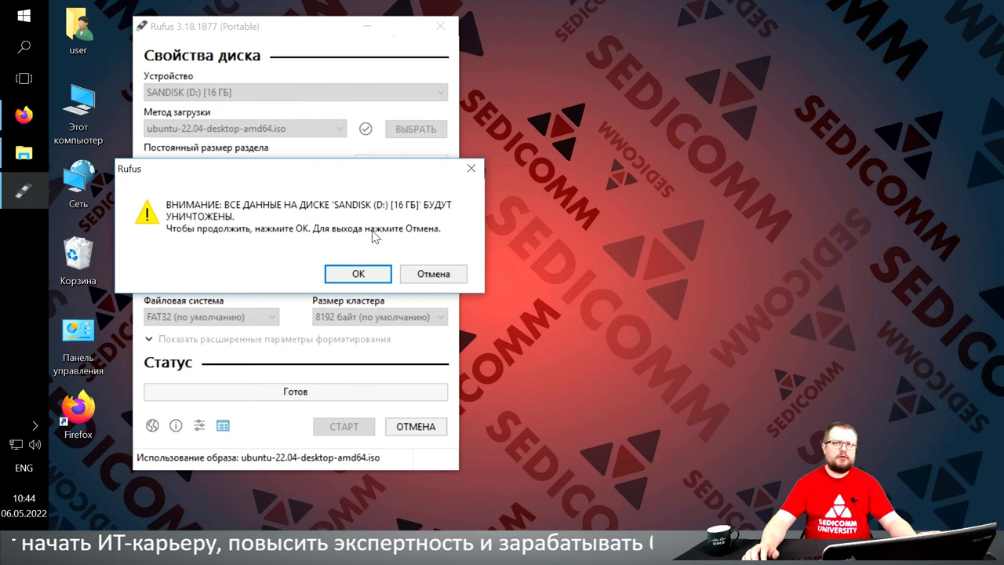
click(355, 274)
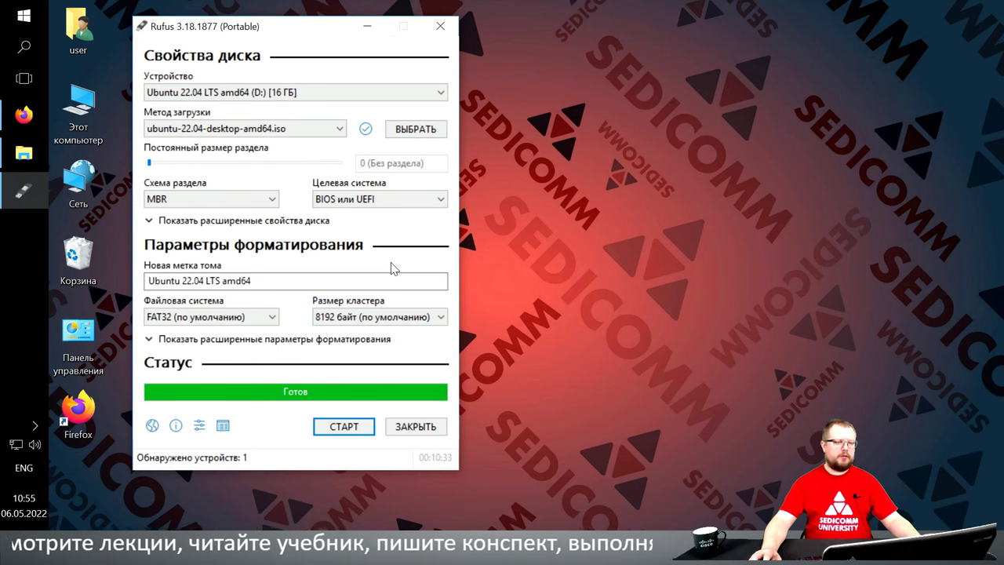
- Close Rufus and open Disk Management from the Start button's right-click menu
click(416, 428)
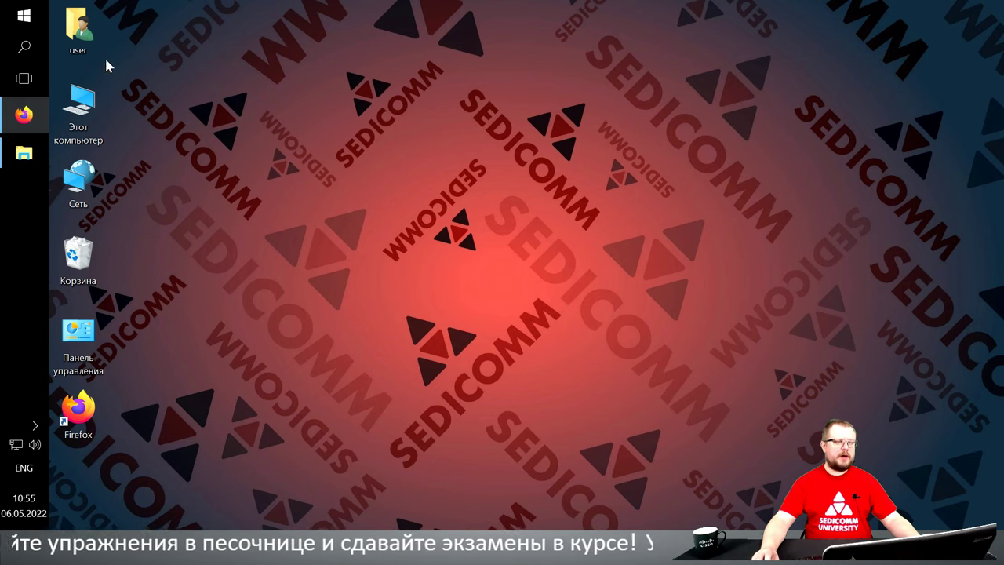
right_click(25, 22)
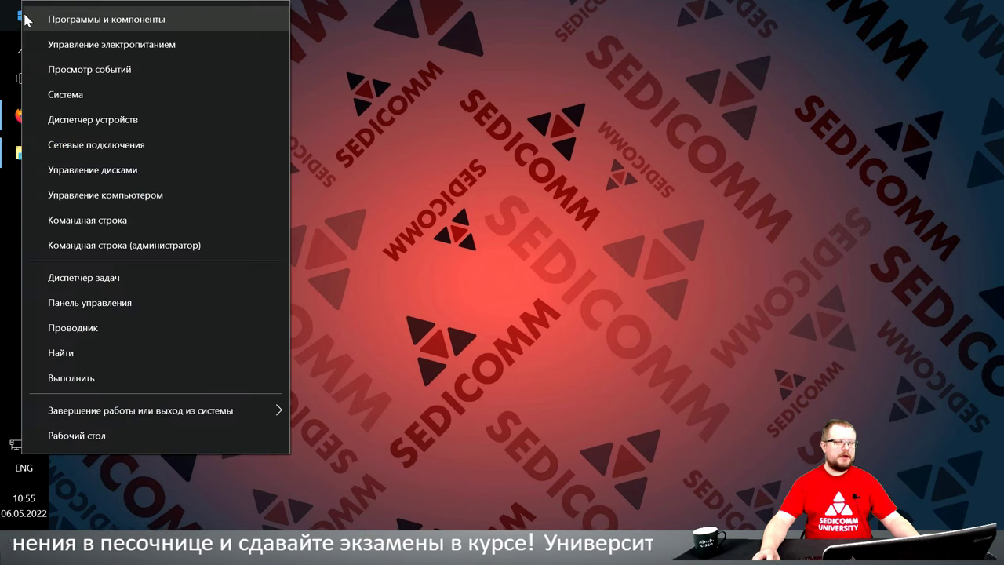
click(93, 170)
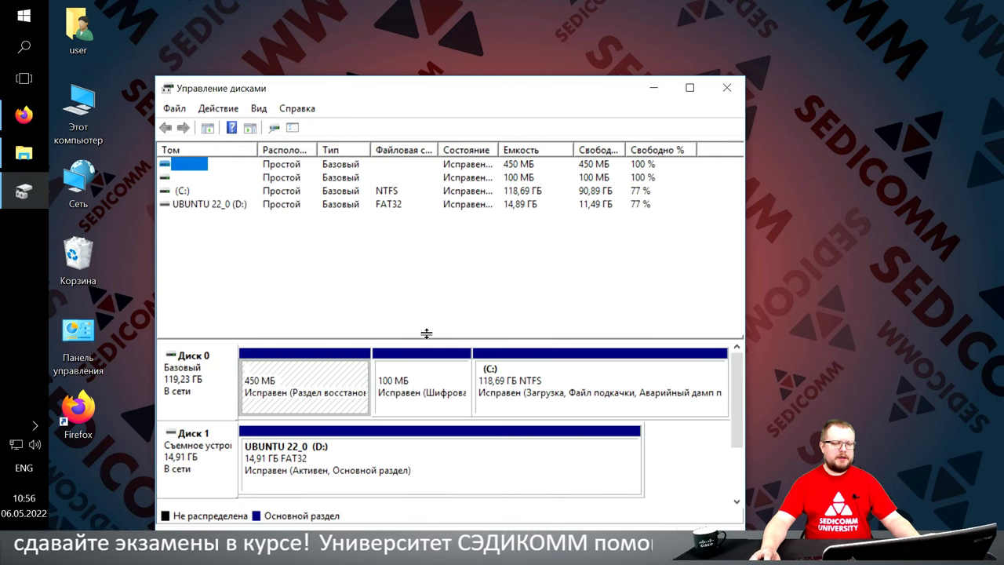
- Move Disk Management up-left, shrink the volume list, and make the window shorter and wider
drag(372, 98, 325, 31)
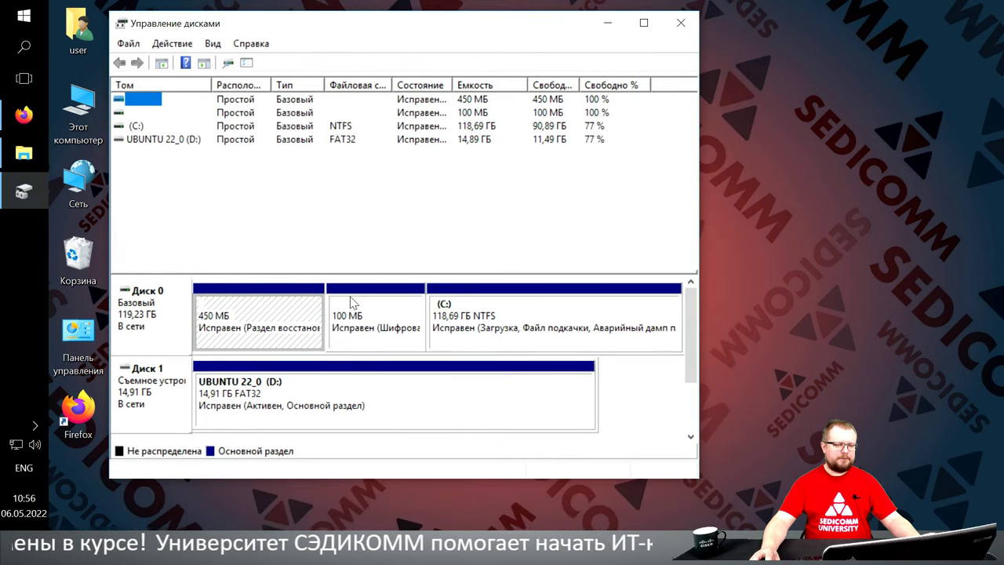
drag(345, 271, 349, 168)
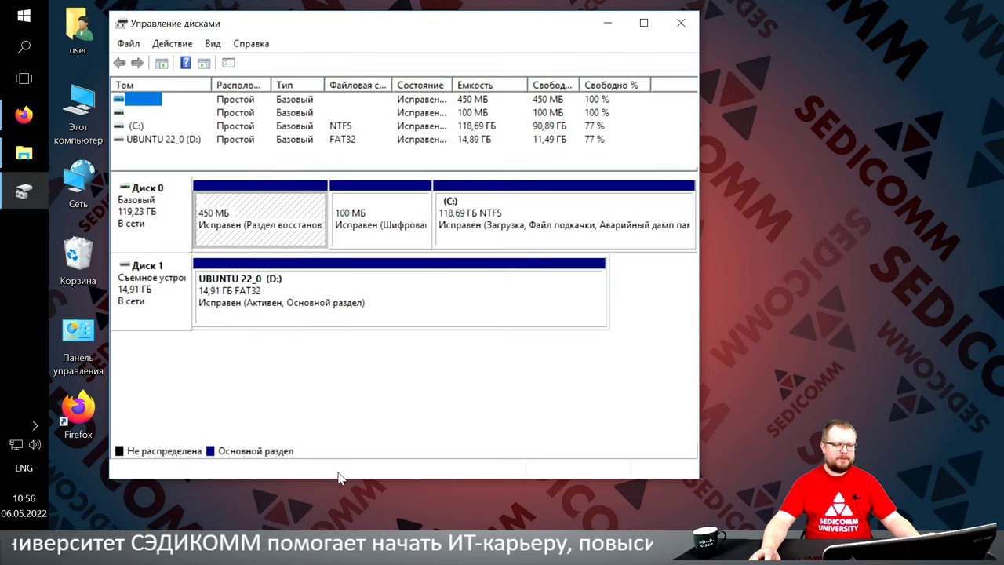
mouse_move(315, 395)
mouse_down()
mouse_move(317, 374)
mouse_move(316, 383)
mouse_up()
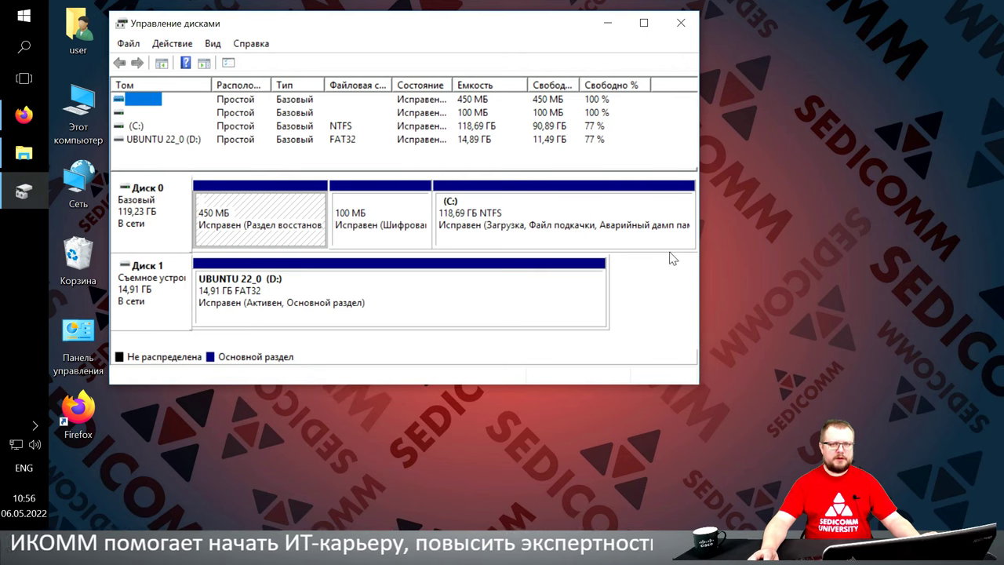
drag(700, 245, 730, 244)
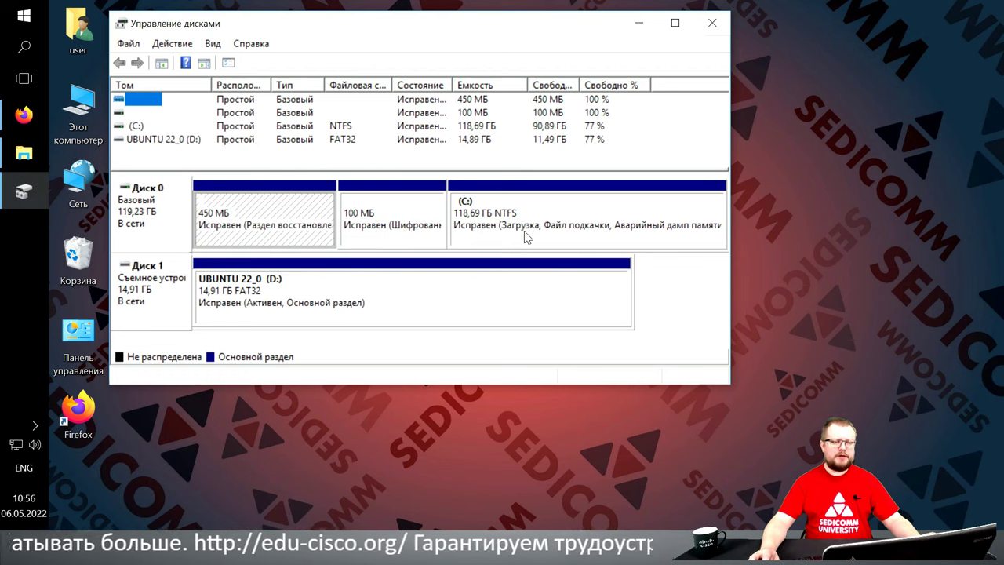
click(525, 236)
click(401, 238)
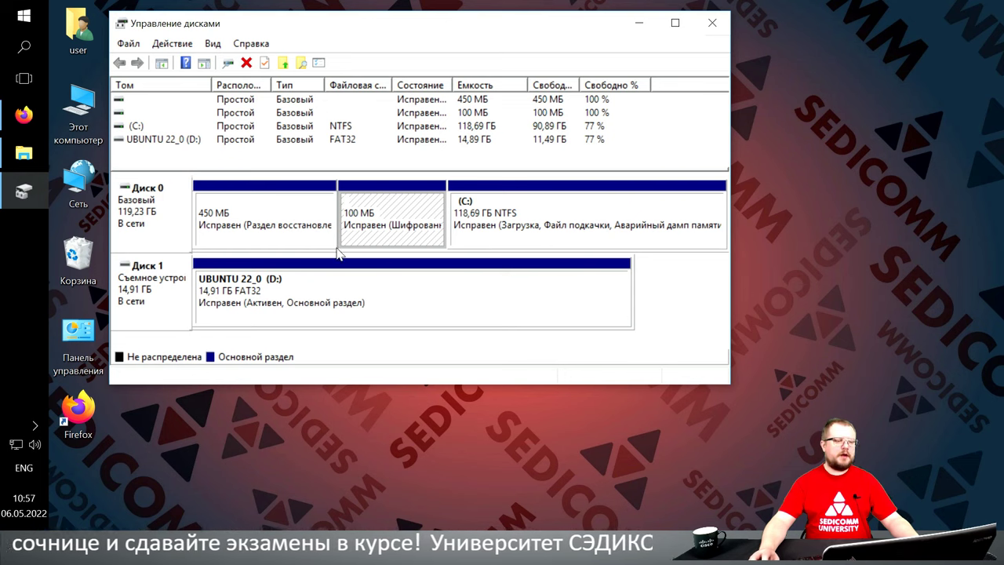
click(154, 312)
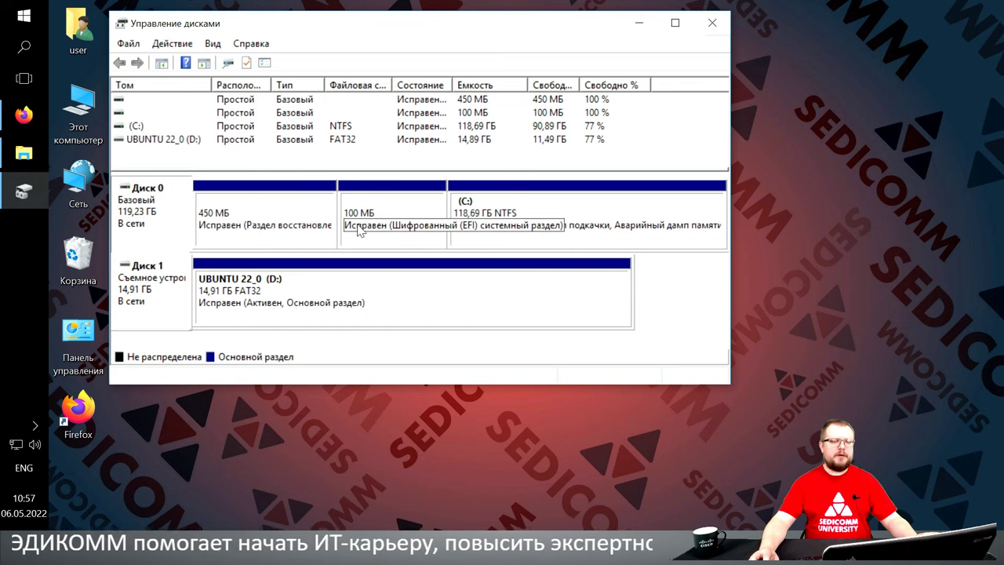
click(496, 226)
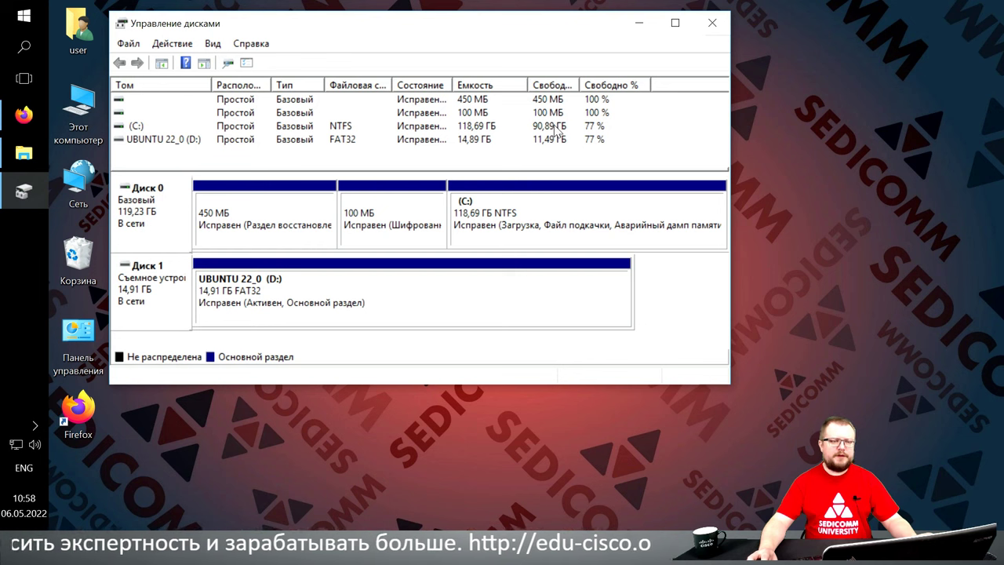
click(520, 226)
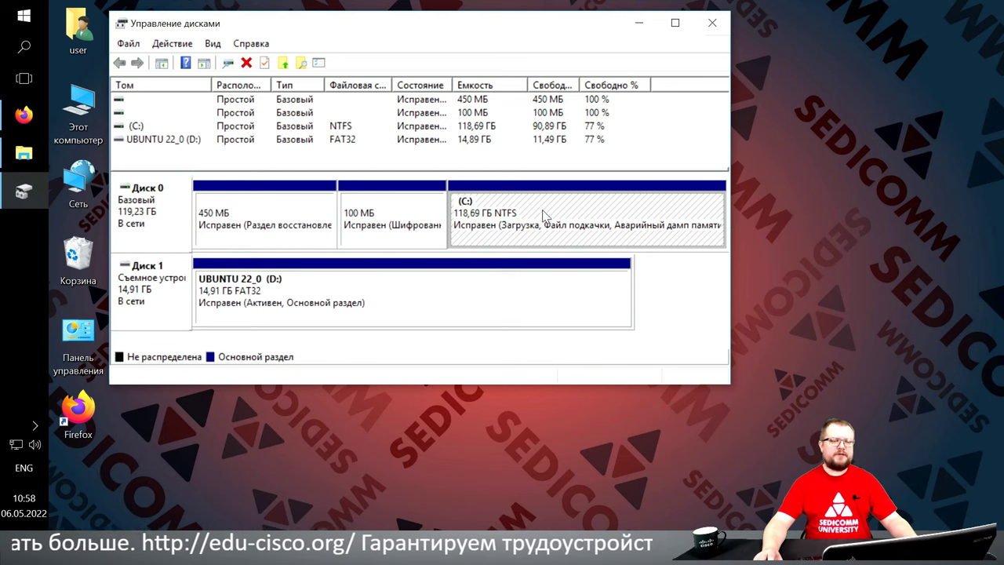
- Choose Сжать том for the C: volume to open its shrink dialog
right_click(546, 210)
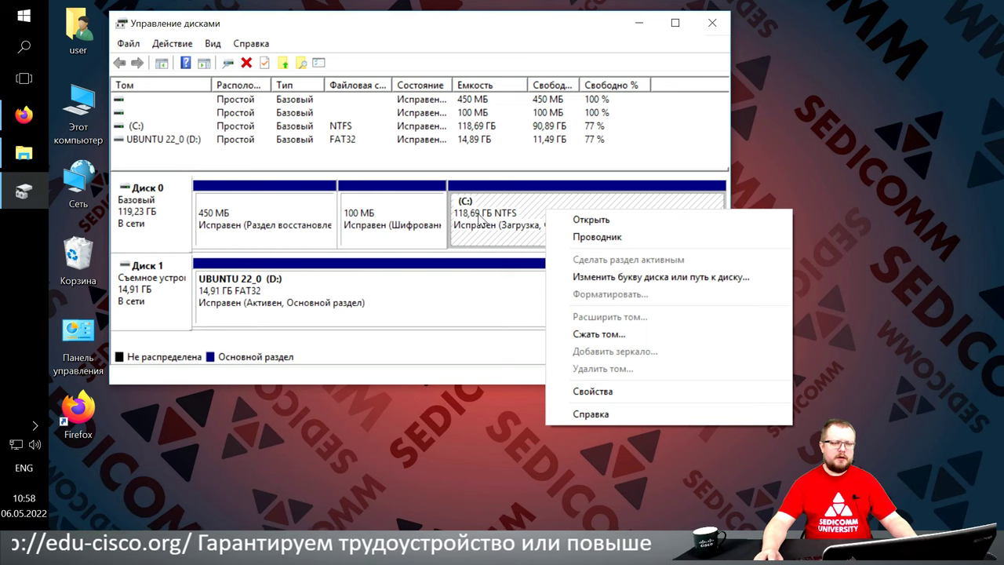
right_click(132, 128)
right_click(129, 128)
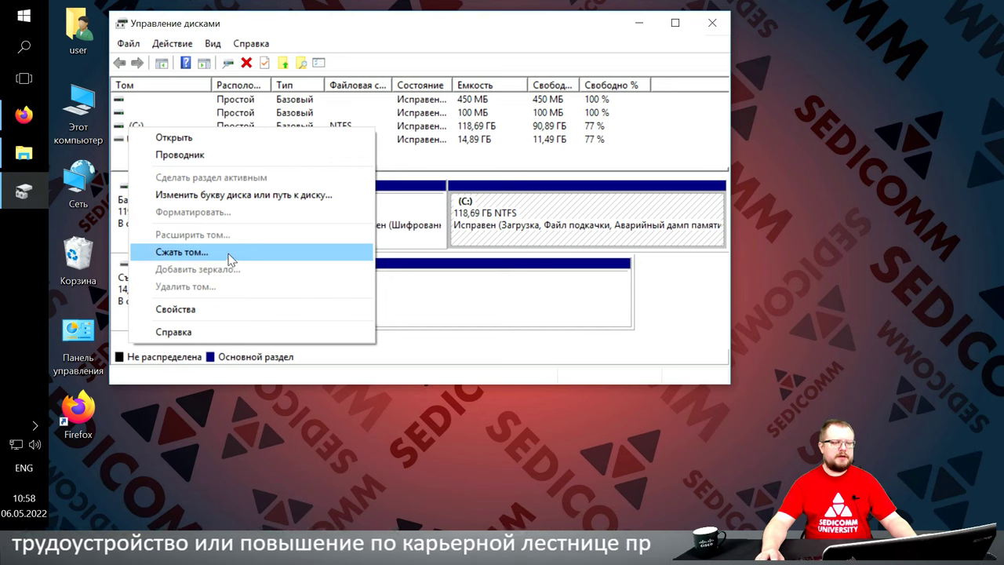
click(230, 254)
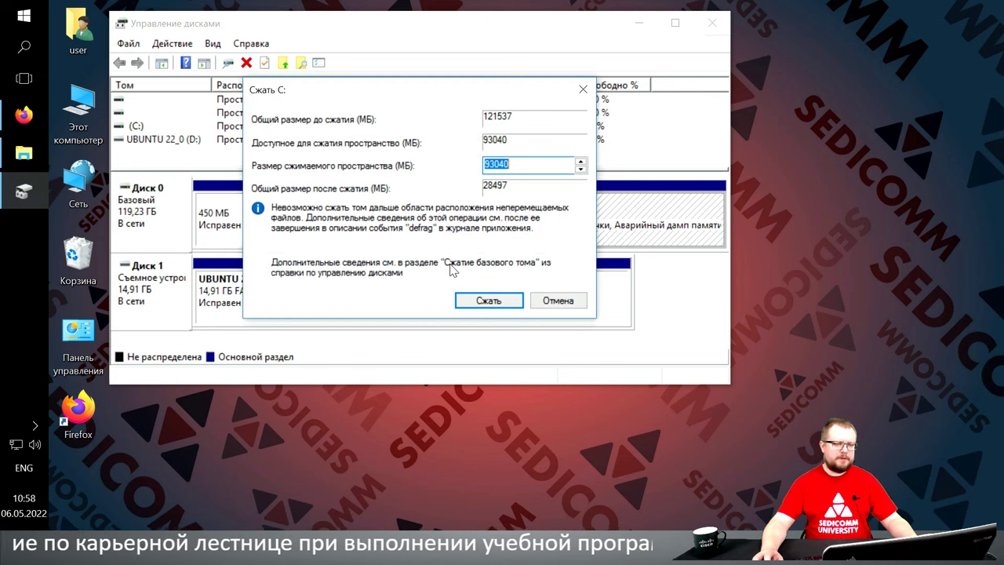
- Replace the 93040 MB shrink amount with 32768 MB and shrink C: to 86,69 GB
click(525, 167)
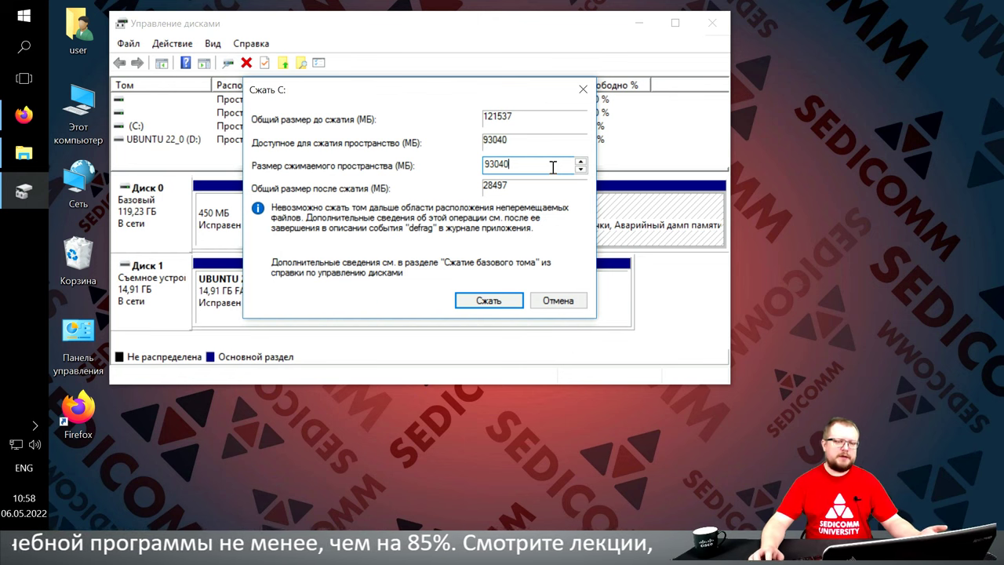
drag(540, 166, 485, 165)
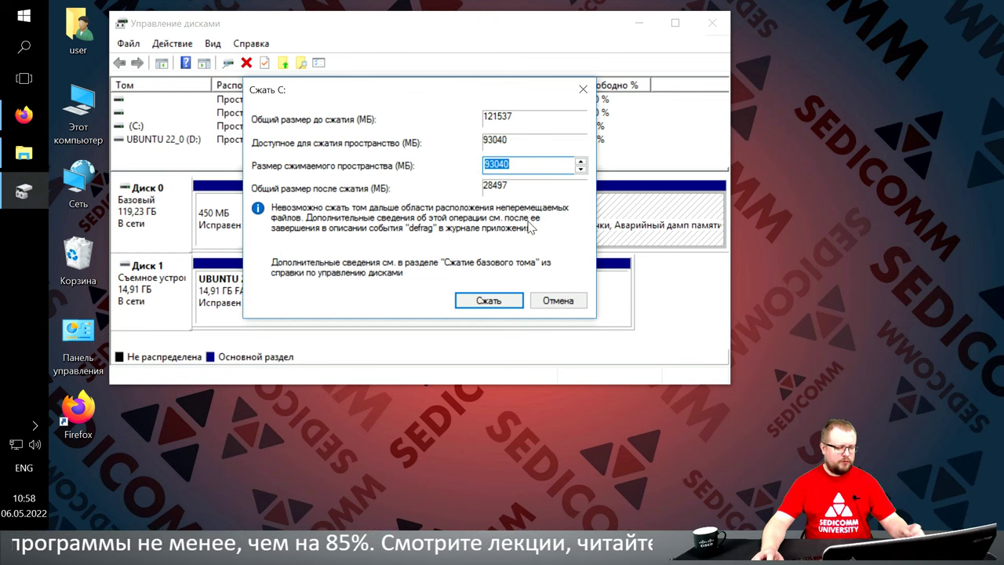
text(32)
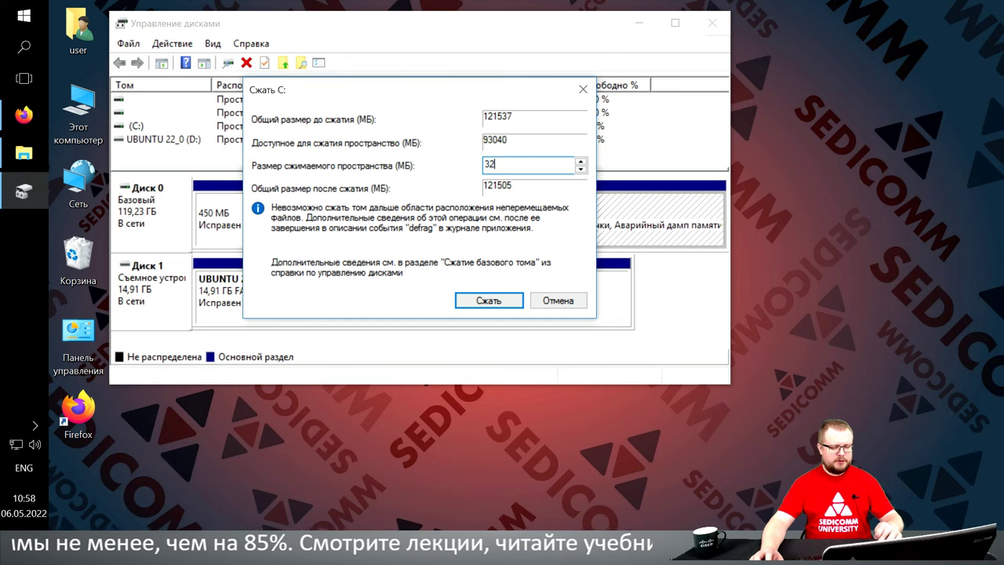
text(768)
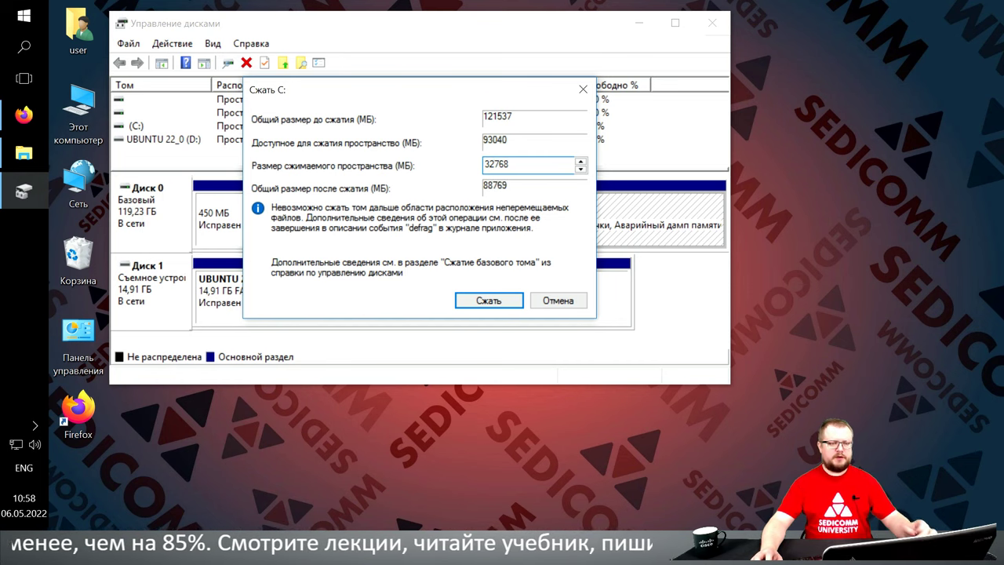
click(492, 303)
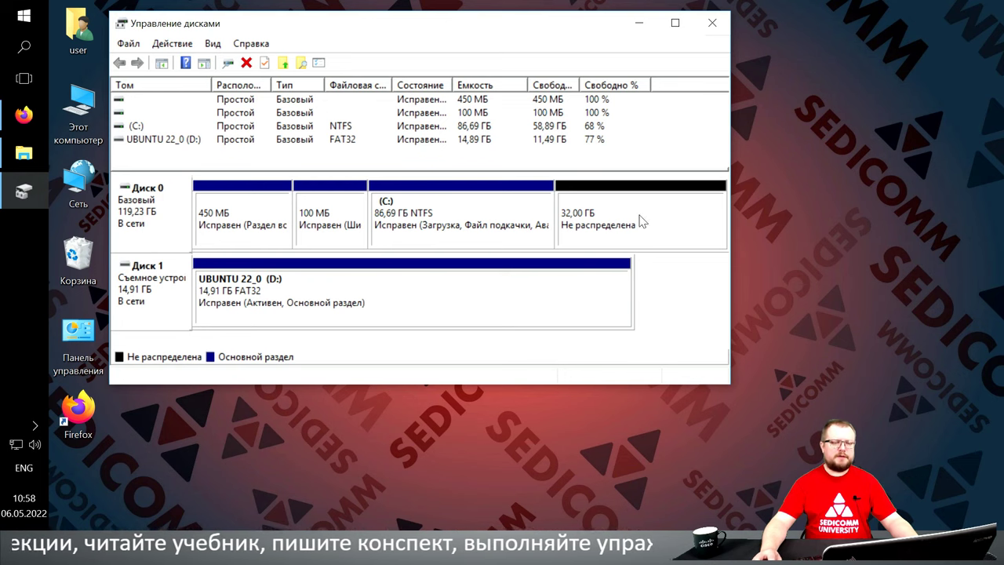
- Select the new 32,00 GB unallocated space, close Disk Management, and shut down from the Start menu
click(574, 245)
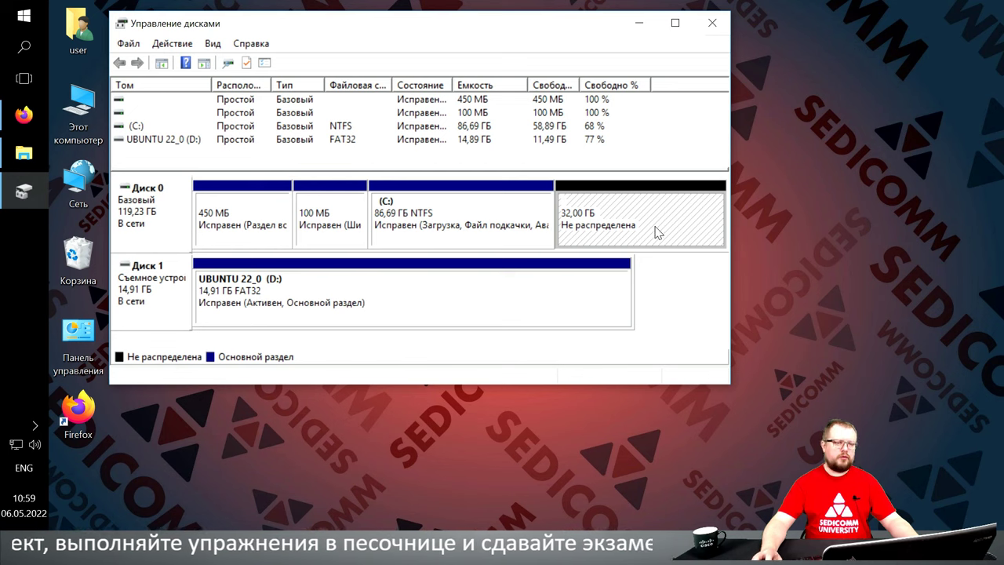
click(712, 23)
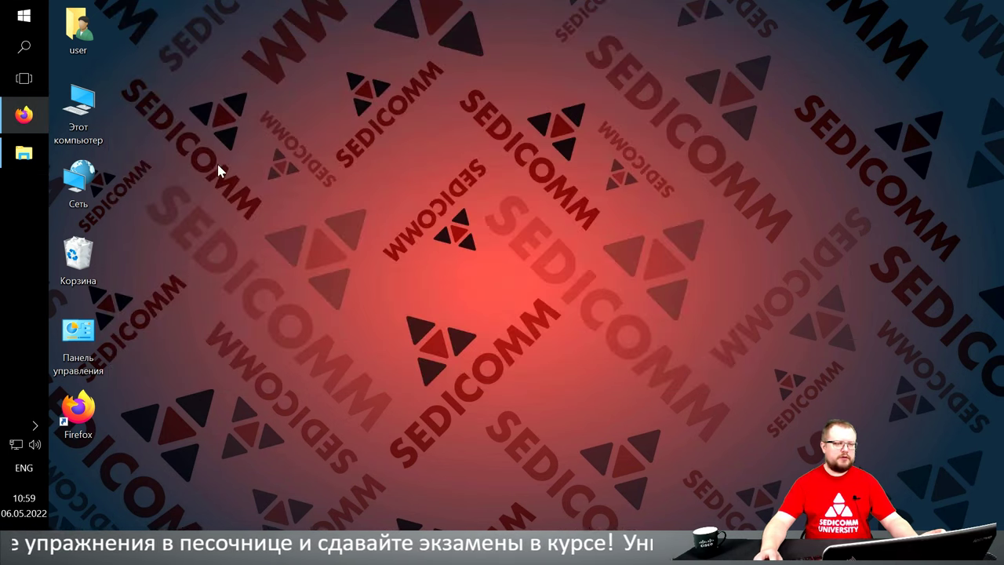
click(22, 24)
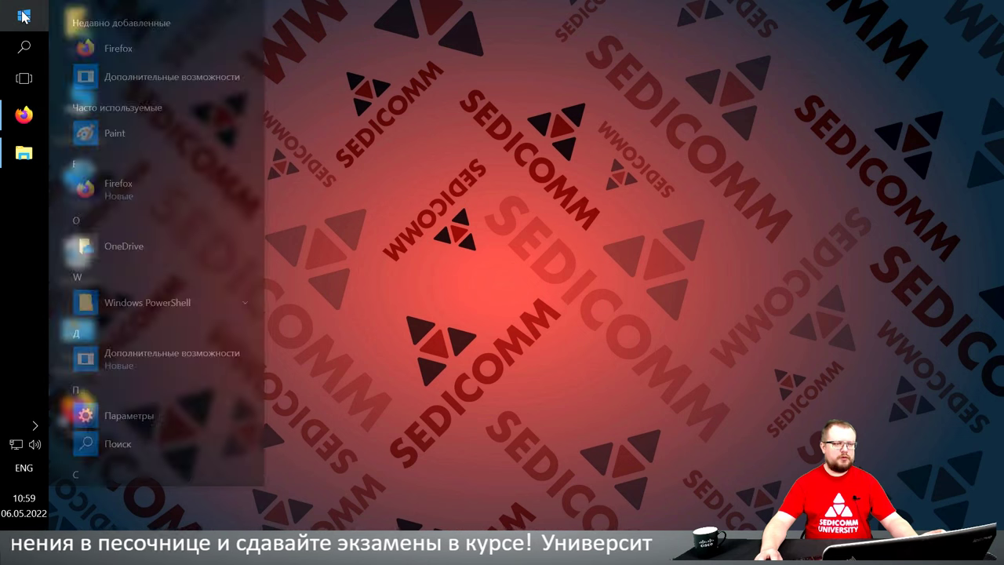
click(67, 471)
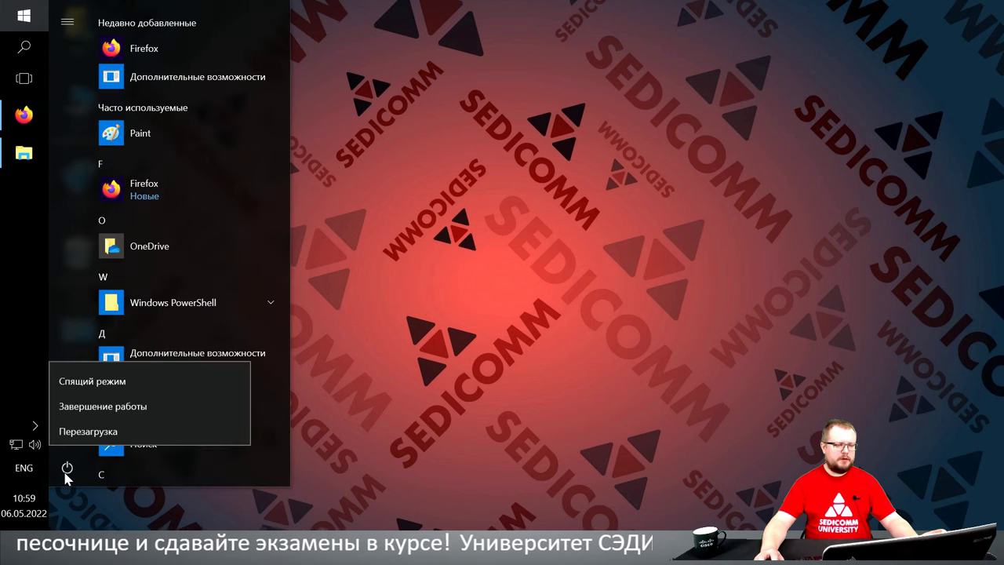
click(142, 407)
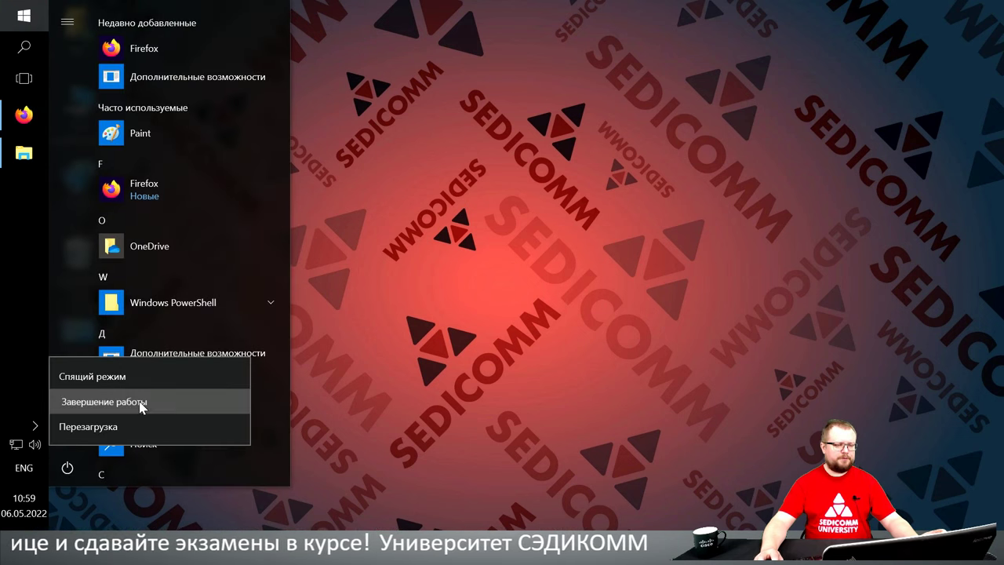
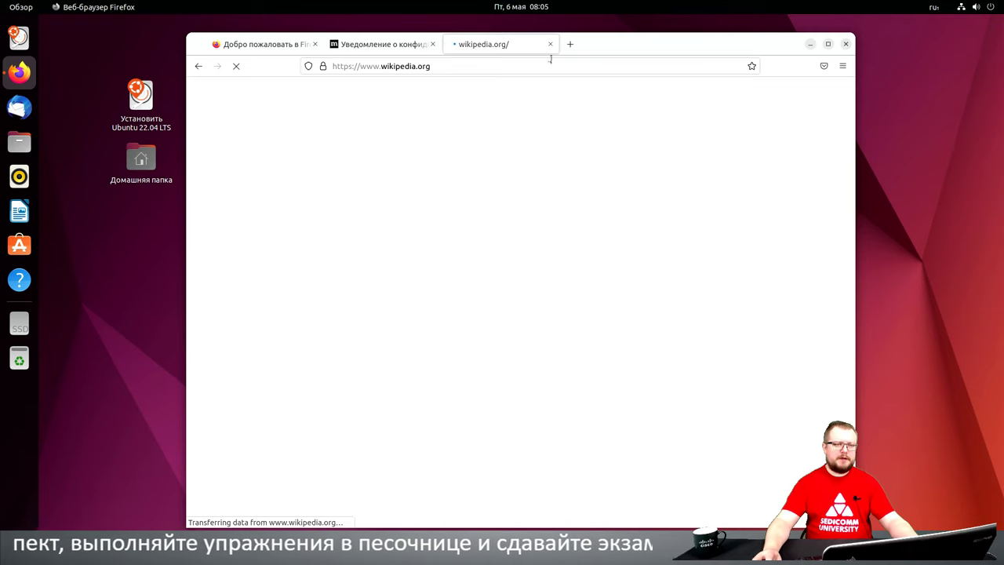
- Close Firefox once the Wikipedia portal has loaded, returning to the live desktop
drag(553, 47, 534, 36)
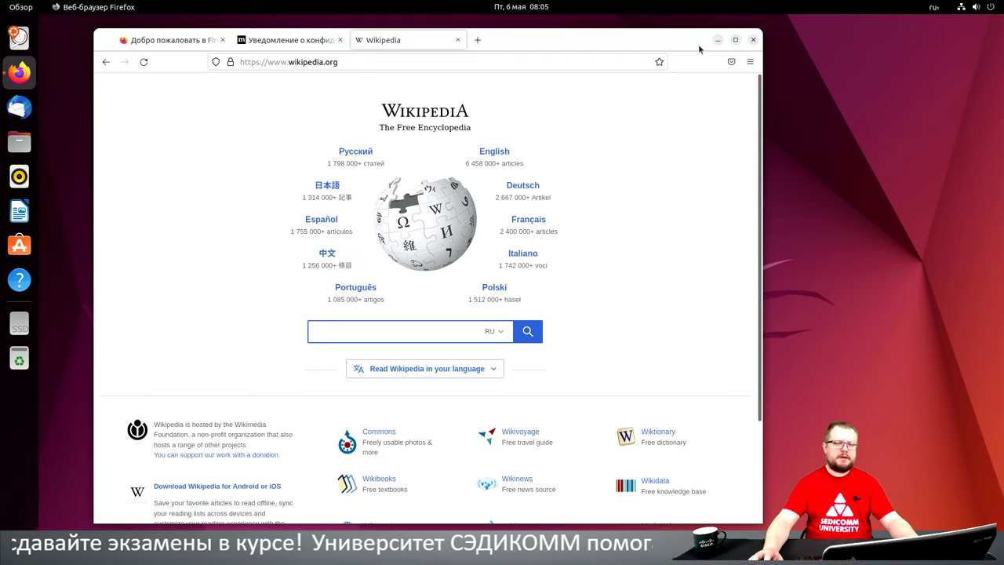
click(757, 45)
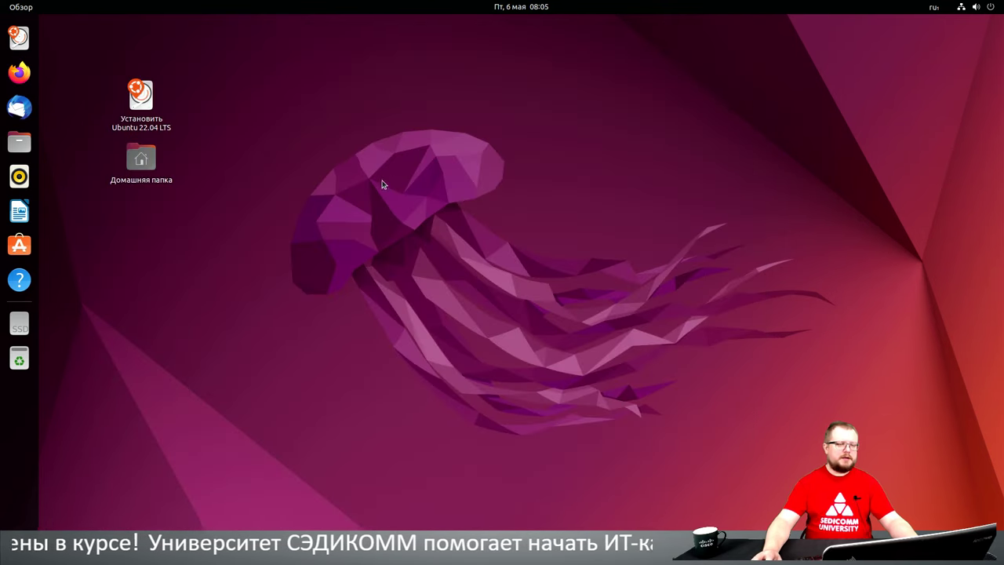
- Launch the Install Ubuntu 22.04 LTS icon and keep Русский as the installer language
click(148, 107)
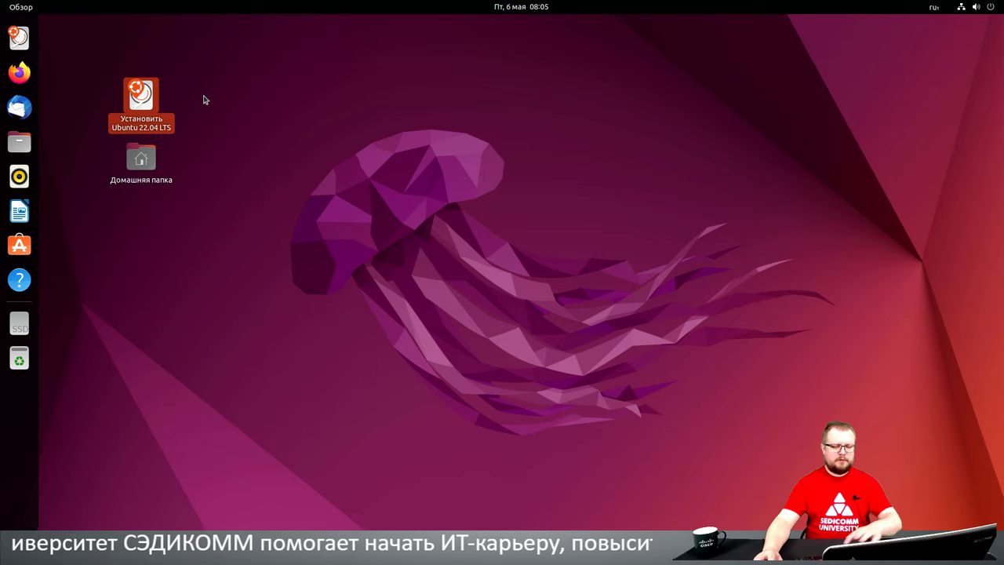
key(Return)
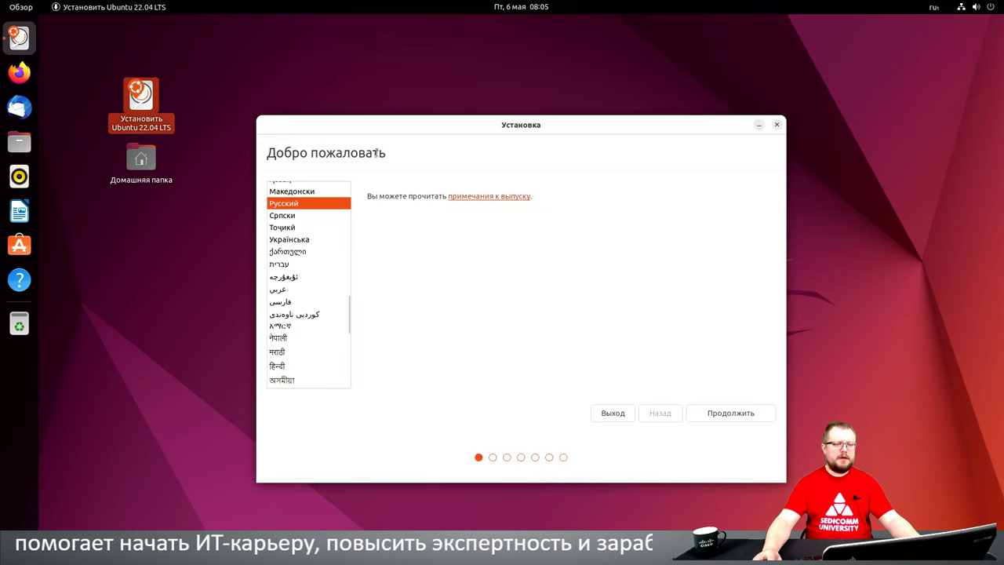
drag(378, 129, 229, 57)
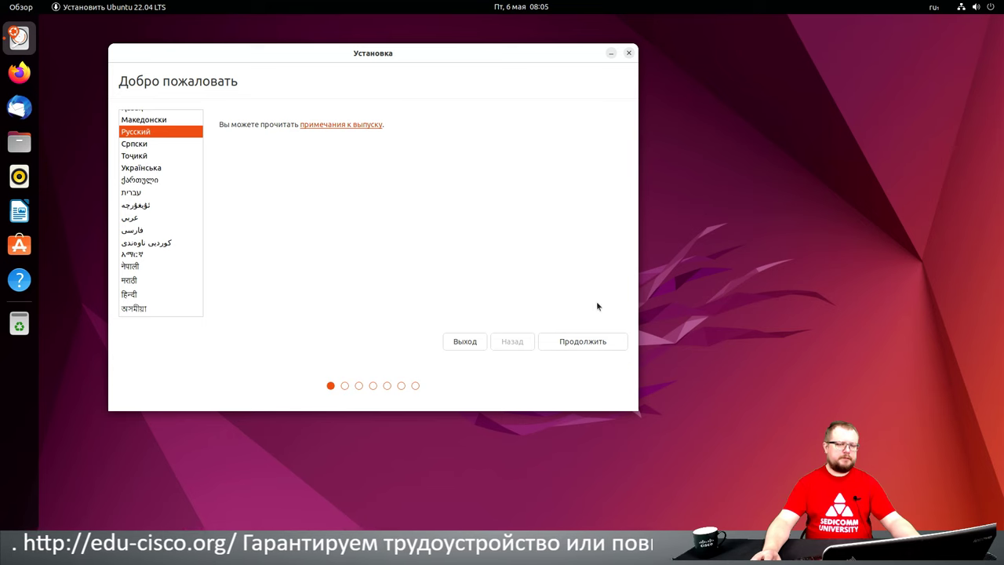
click(588, 344)
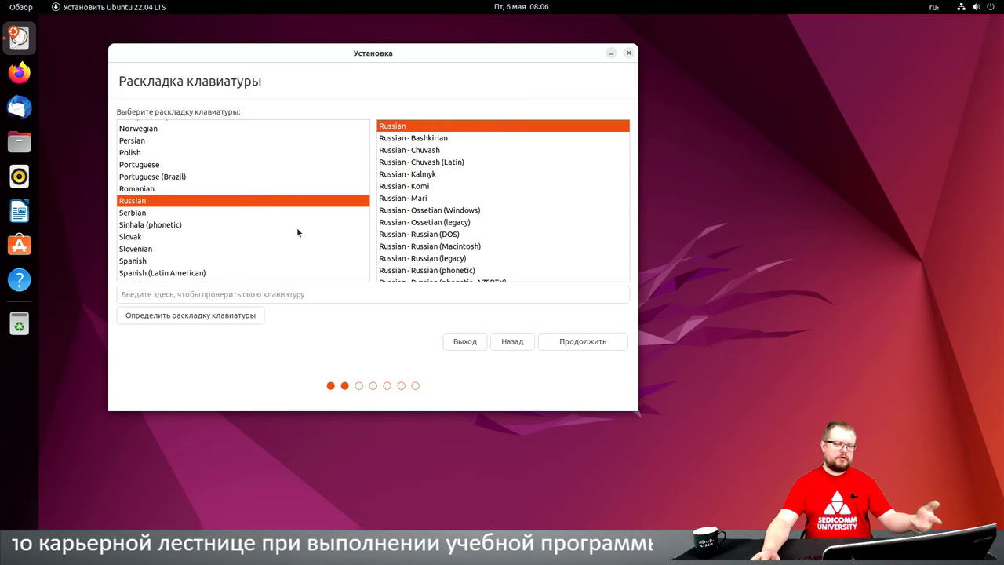
- Choose English (US) as the keyboard layout and continue
scroll(294, 227, up, 5)
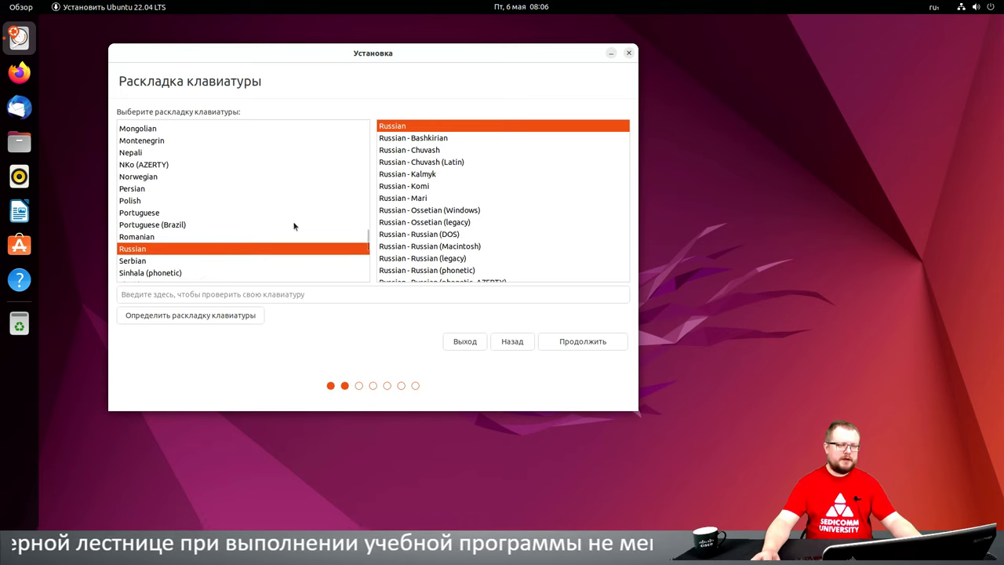
scroll(294, 226, up, 5)
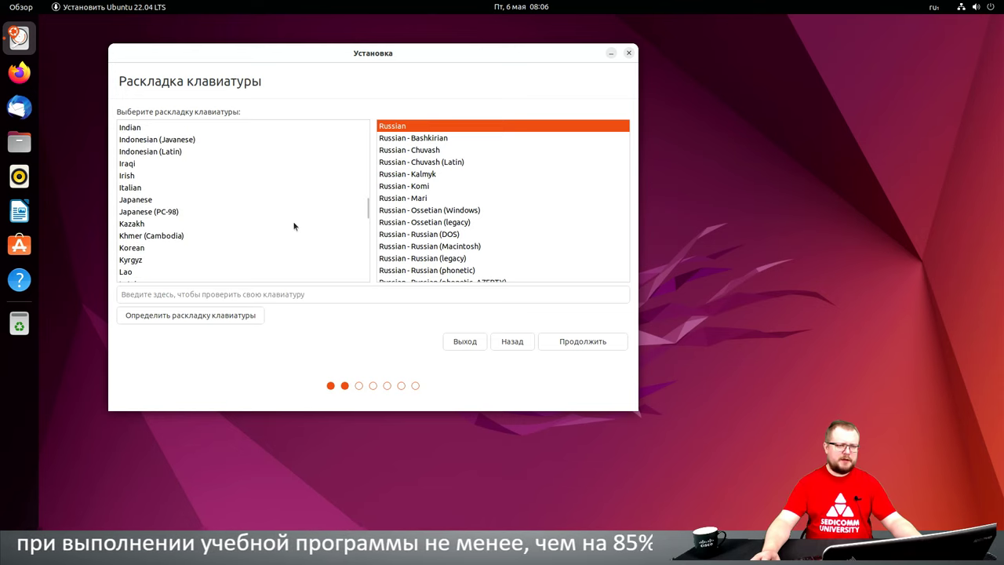
scroll(294, 227, up, 4)
scroll(294, 226, up, 5)
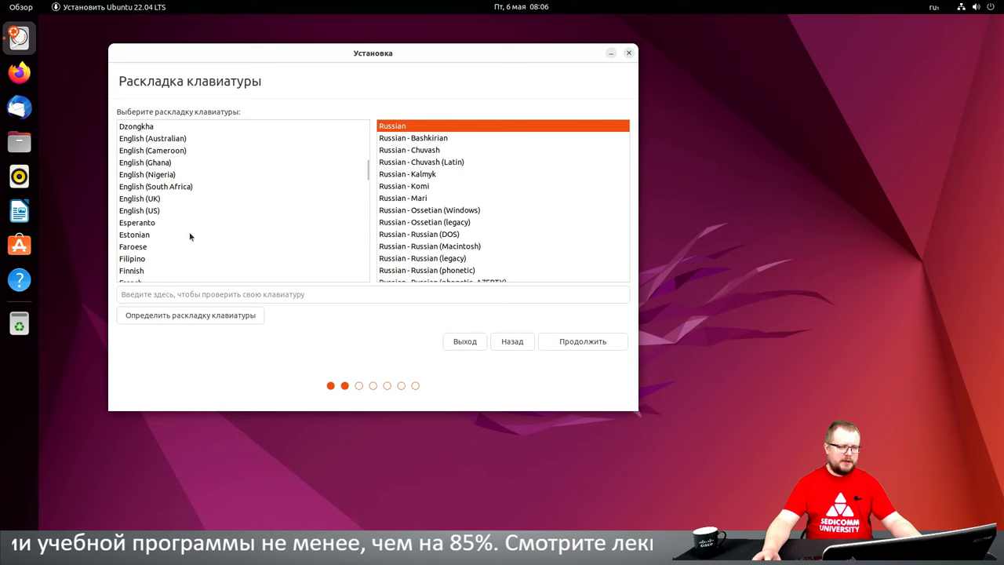
click(153, 213)
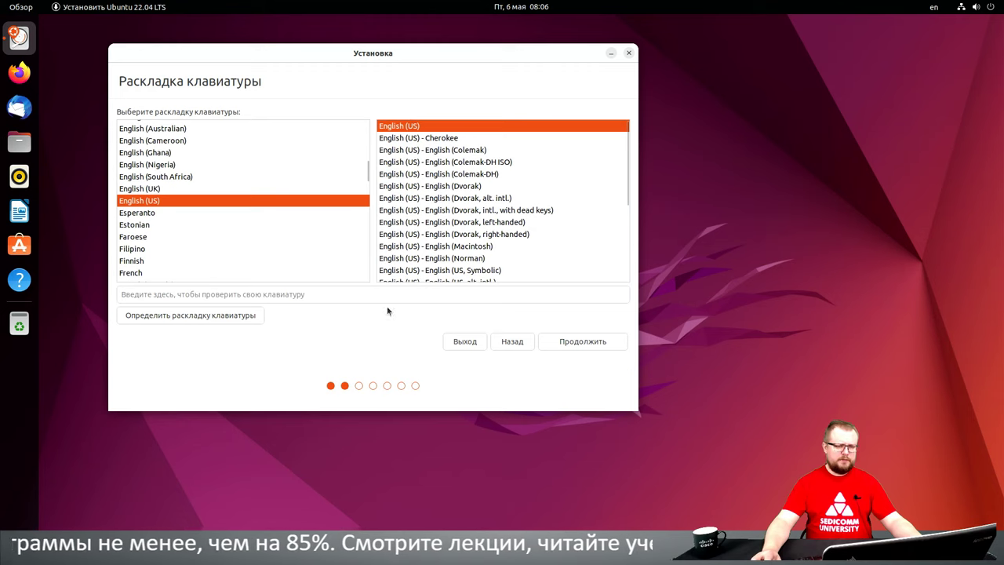
click(590, 342)
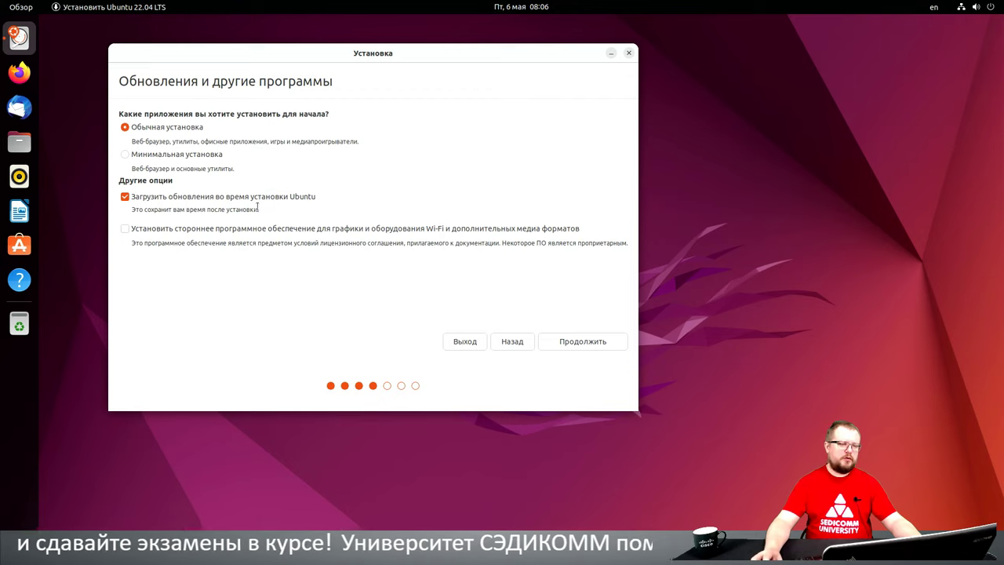
- Enable third-party graphics, Wi-Fi and media software alongside the normal installation
click(125, 231)
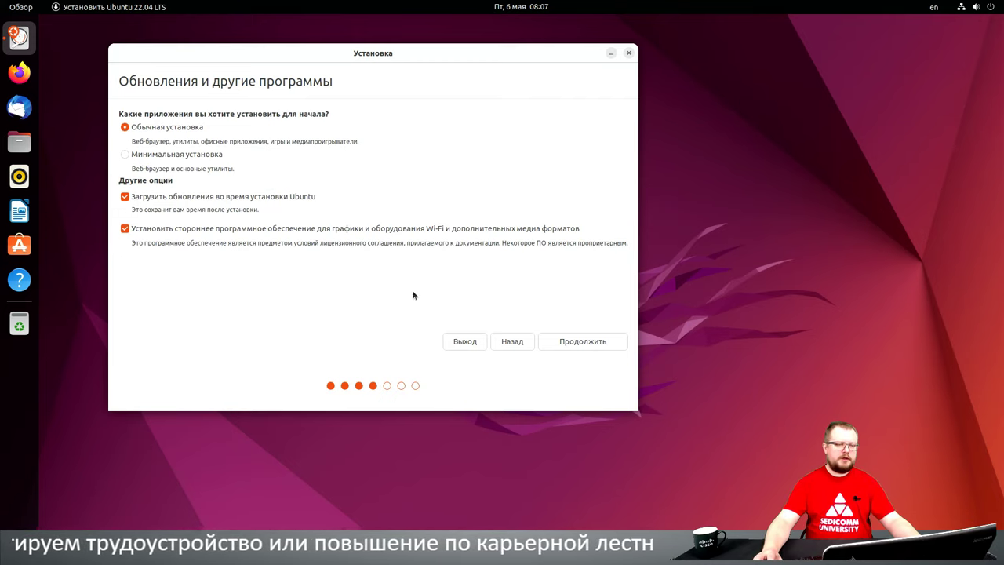
click(583, 345)
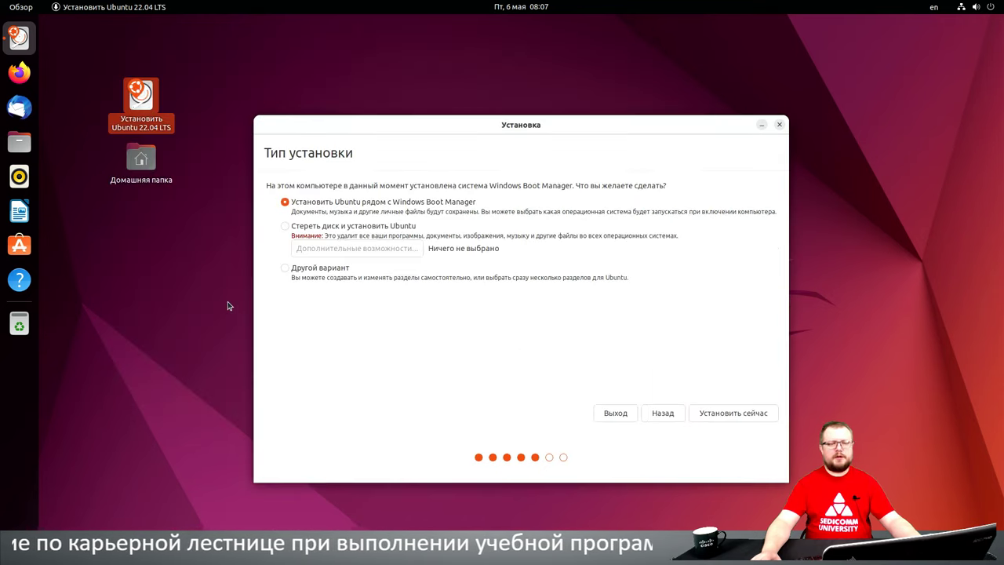
- Keep 'Установить Ubuntu рядом с Windows Boot Manager' selected and choose Установить сейчас
drag(361, 120, 162, 55)
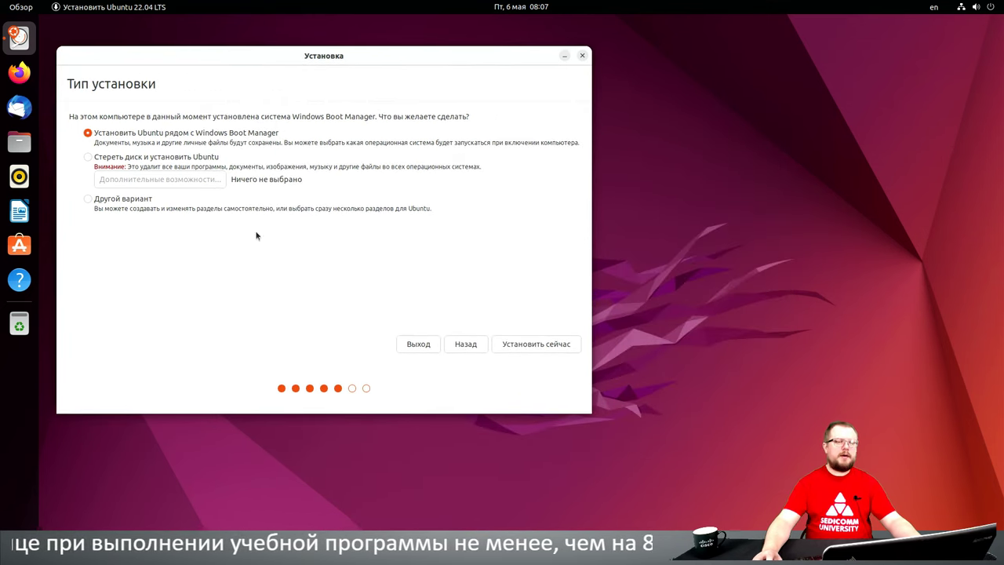
drag(291, 52, 303, 54)
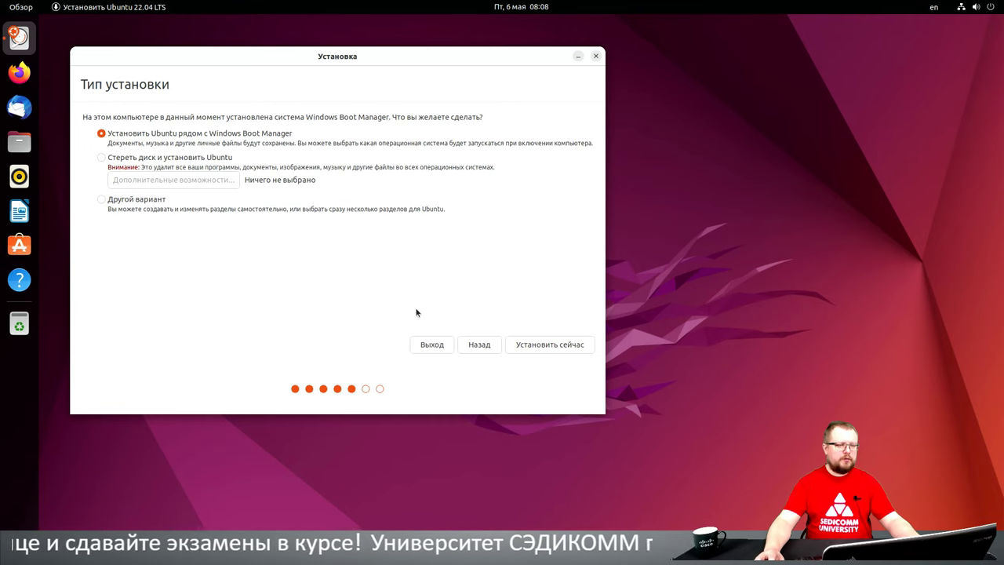
click(532, 344)
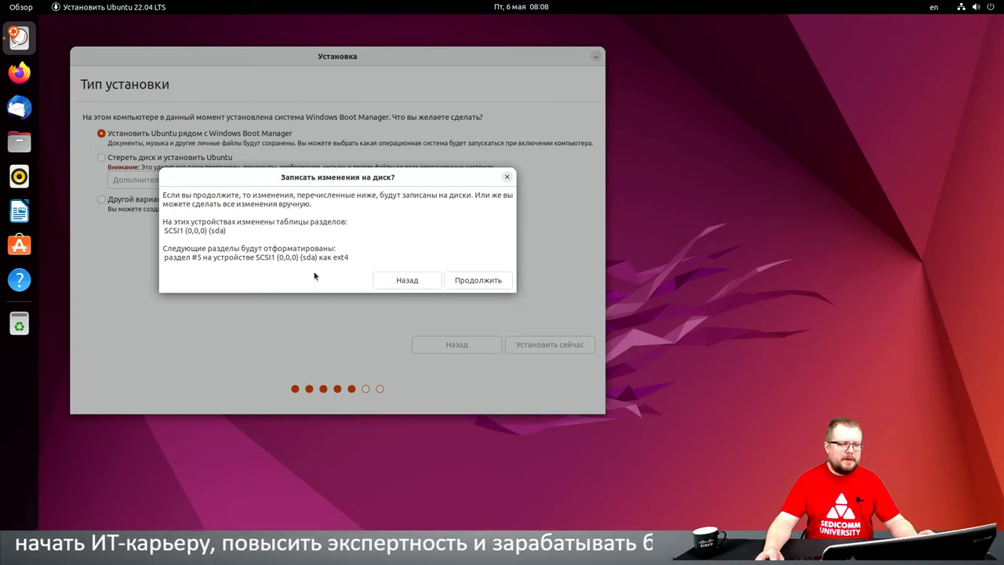
- Confirm writing the changes to disk, formatting partition #5 on sda as ext4
click(464, 281)
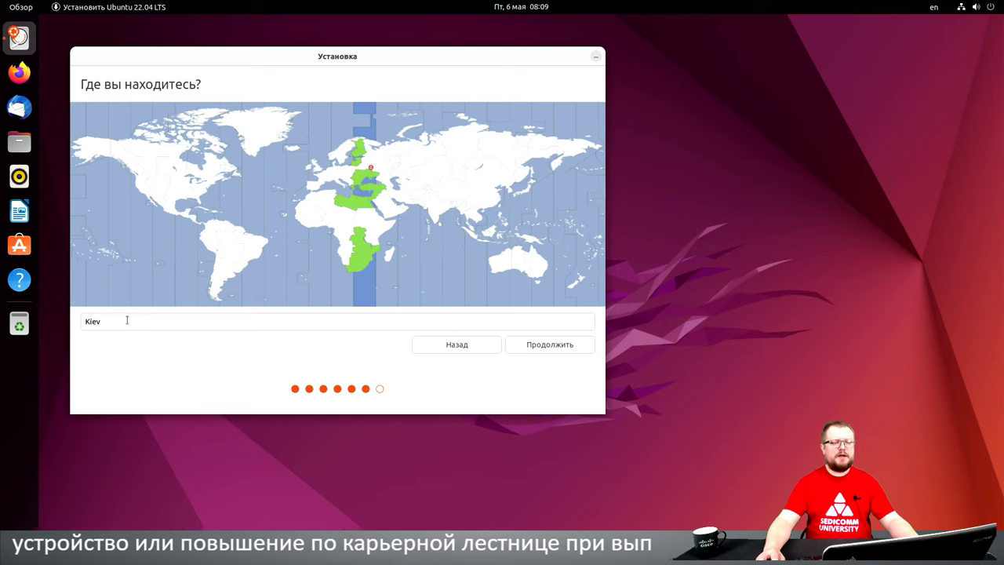
- Accept Kiev as the location and time zone
click(543, 346)
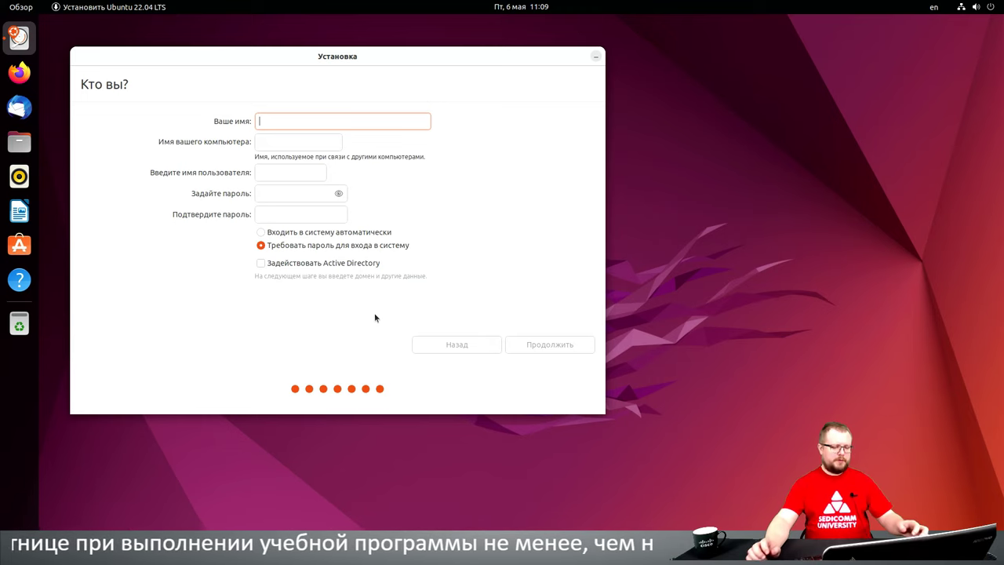
- Create the account named 'user', enter and confirm its password, and continue
text(user)
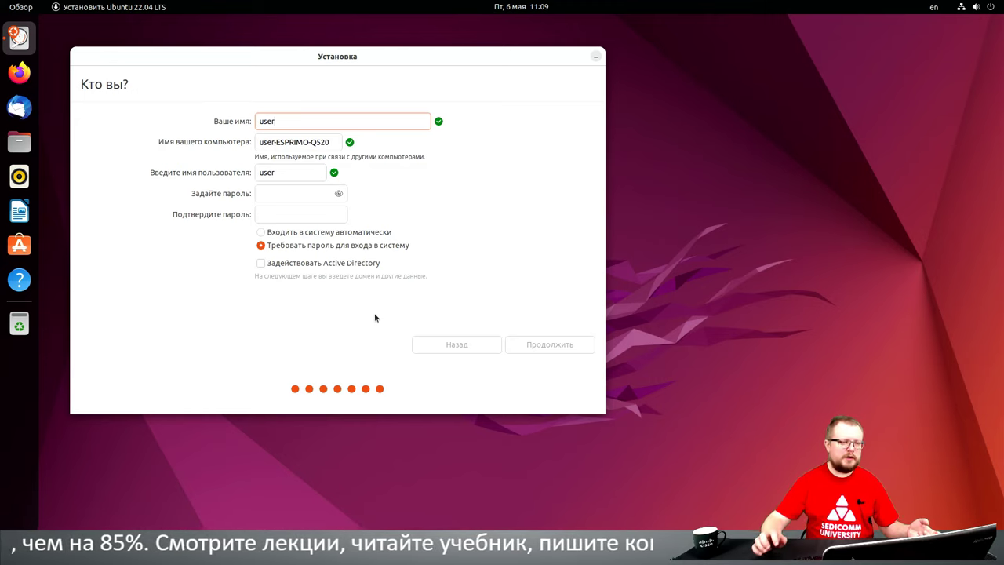
click(293, 190)
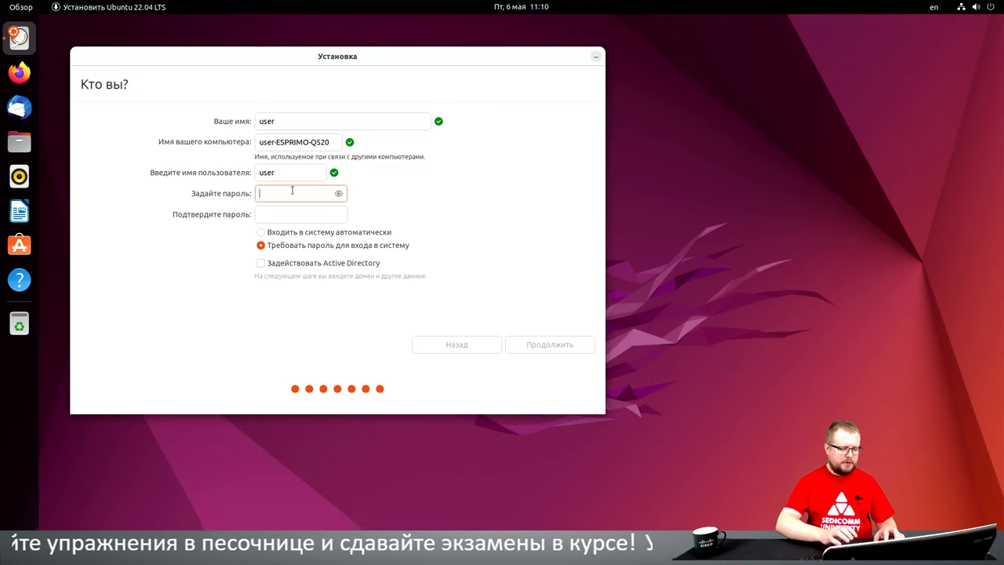
text(*********)
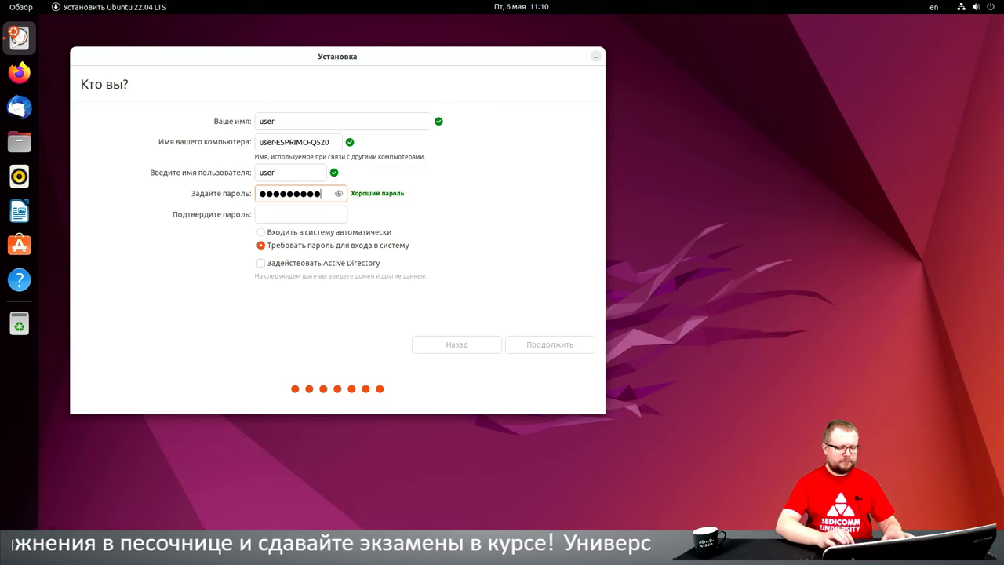
text(*)
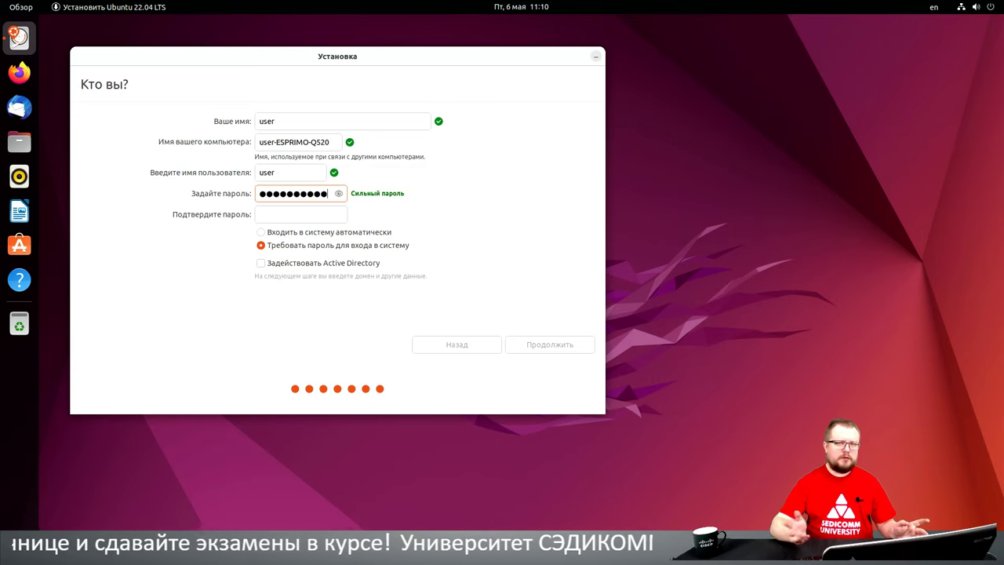
key(Tab)
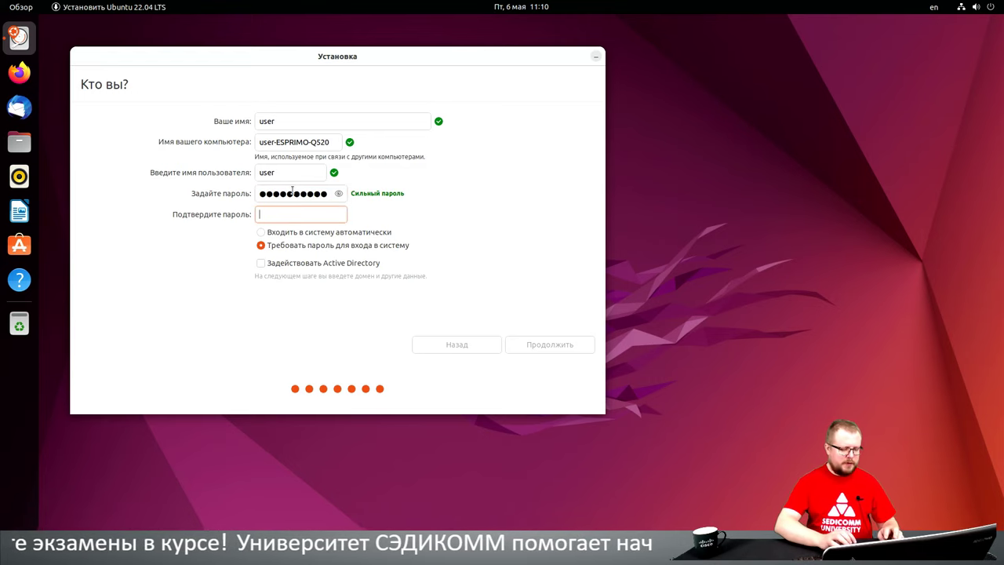
text(*********)
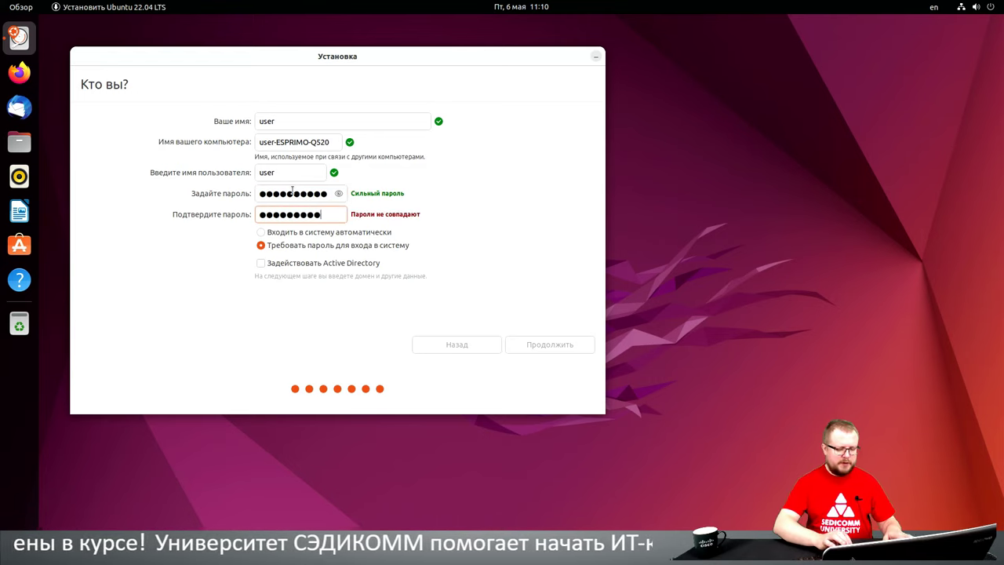
text(**)
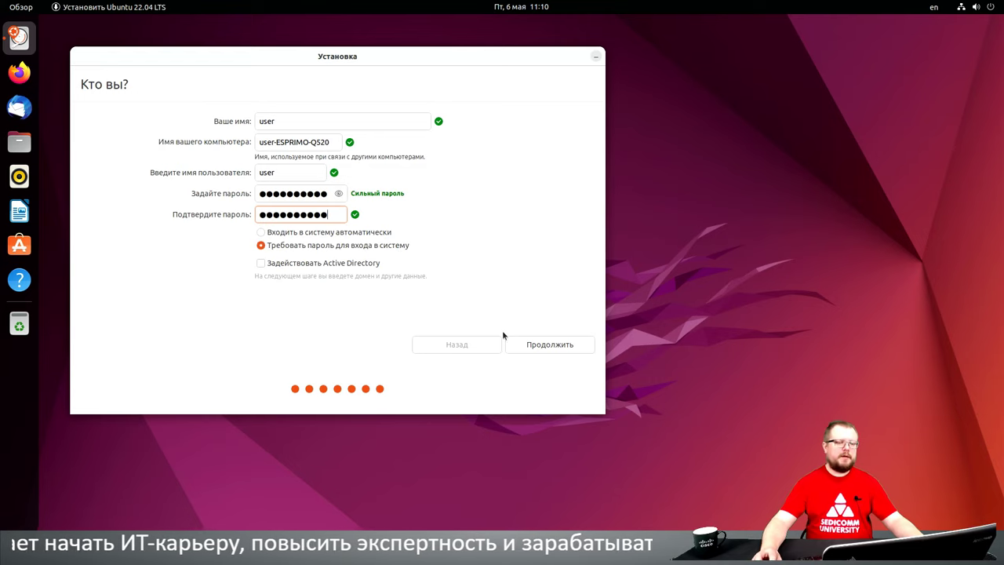
click(540, 345)
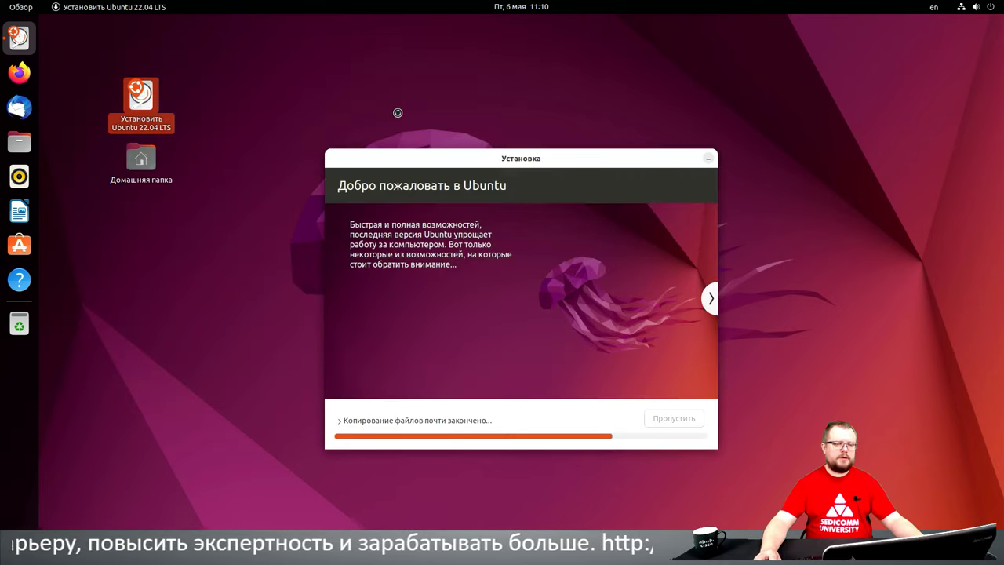
- Expand the 'Копирование файлов почти закончено…' progress to reveal the detailed installation log
drag(399, 159, 150, 54)
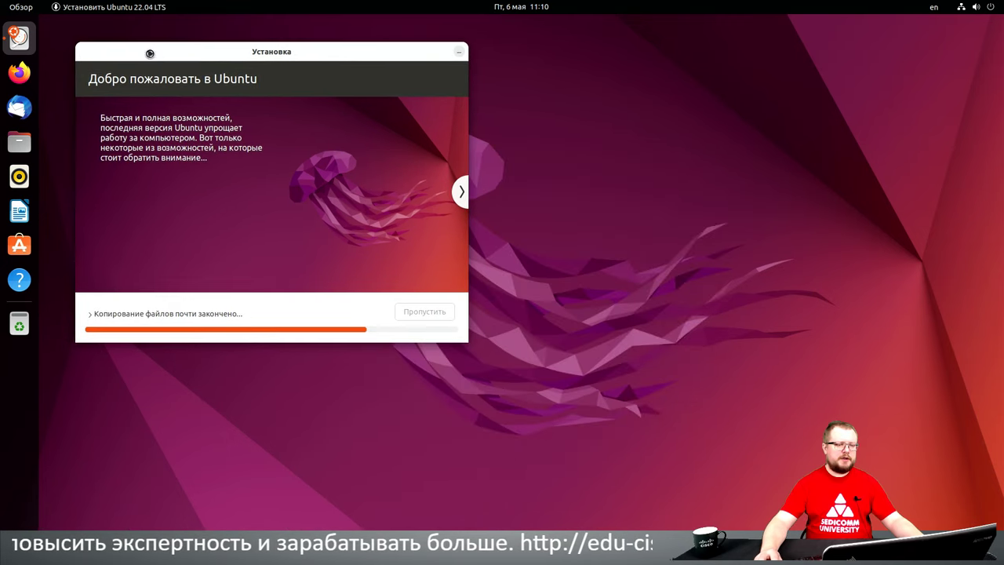
click(168, 315)
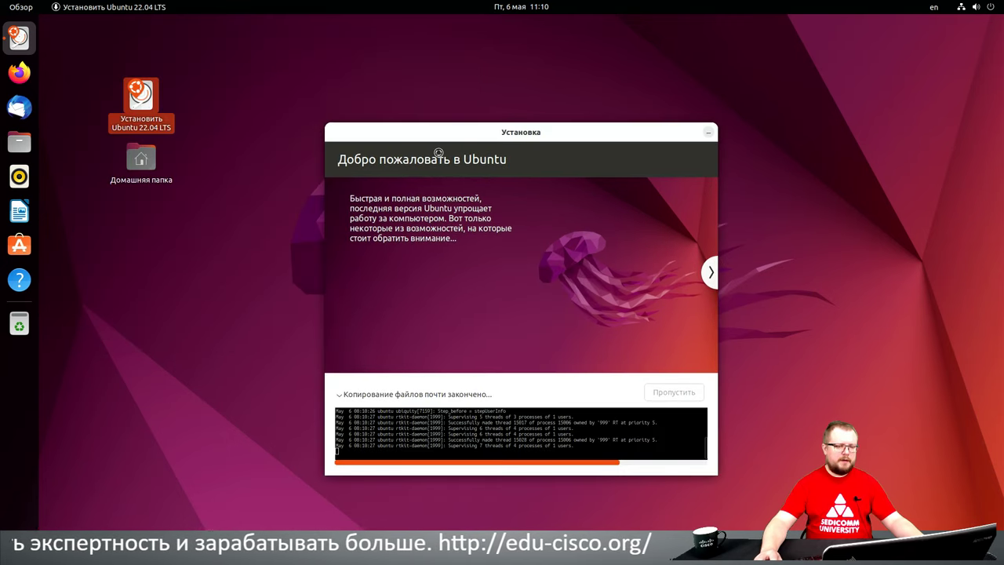
drag(426, 130, 177, 45)
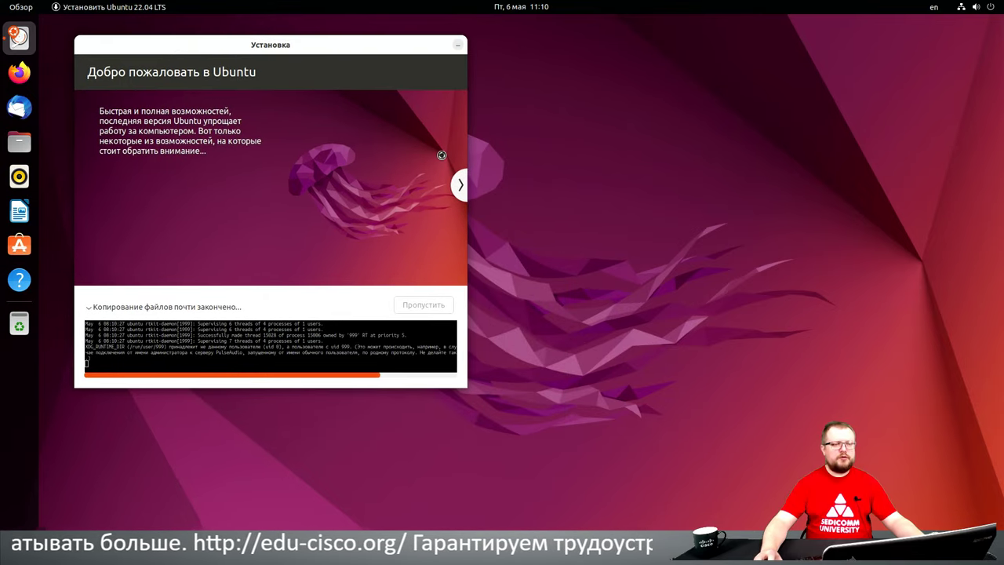
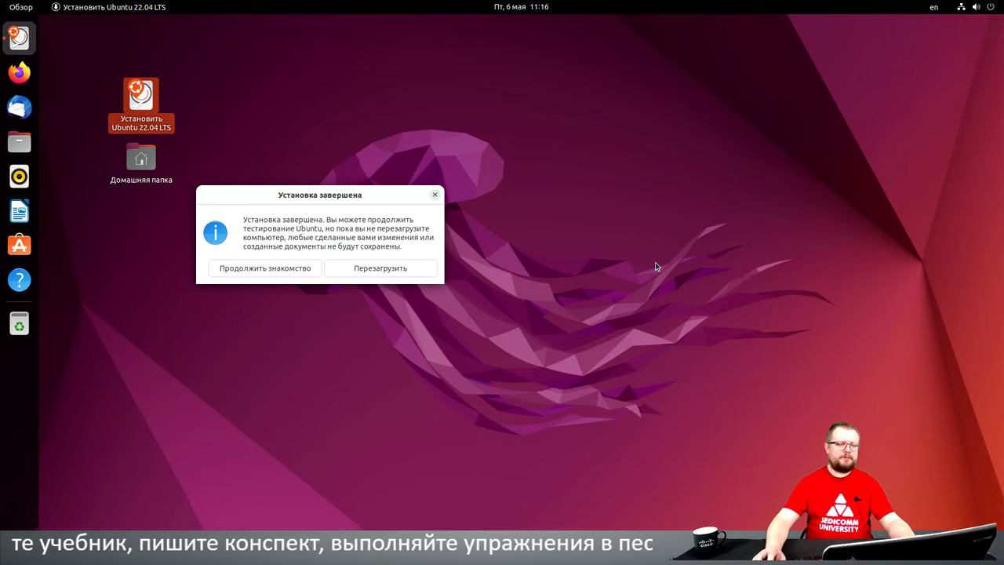
- Restart out of the live session and confirm once the installation medium is removed
click(379, 267)
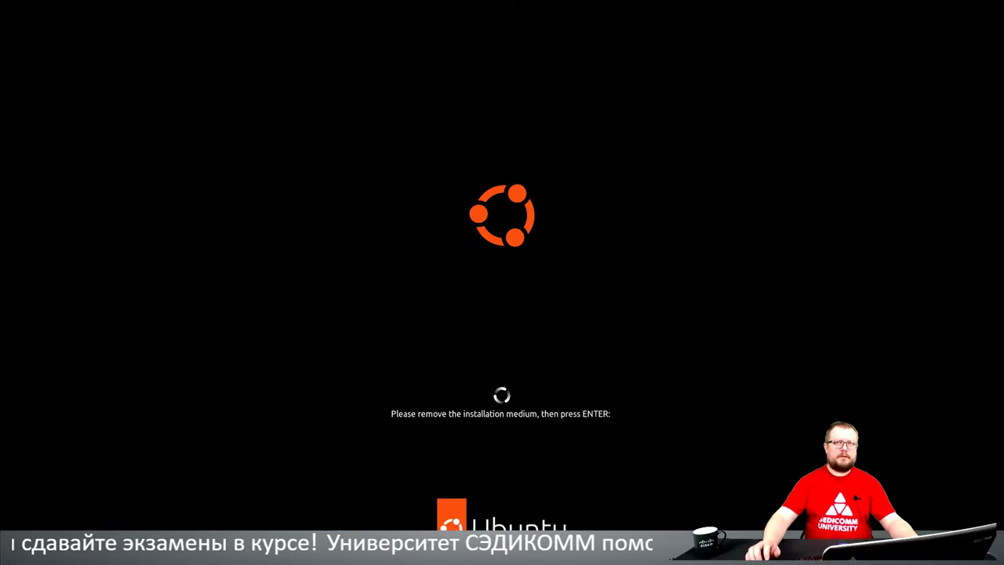
key(Return)
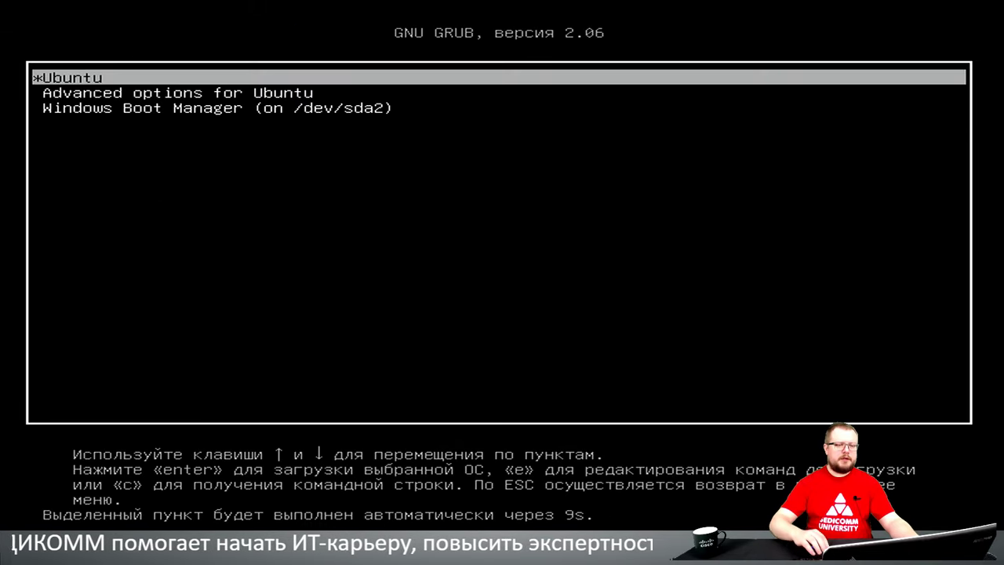
- Check that GRUB lists Ubuntu, Advanced options and Windows Boot Manager, then boot Ubuntu
key(Down)
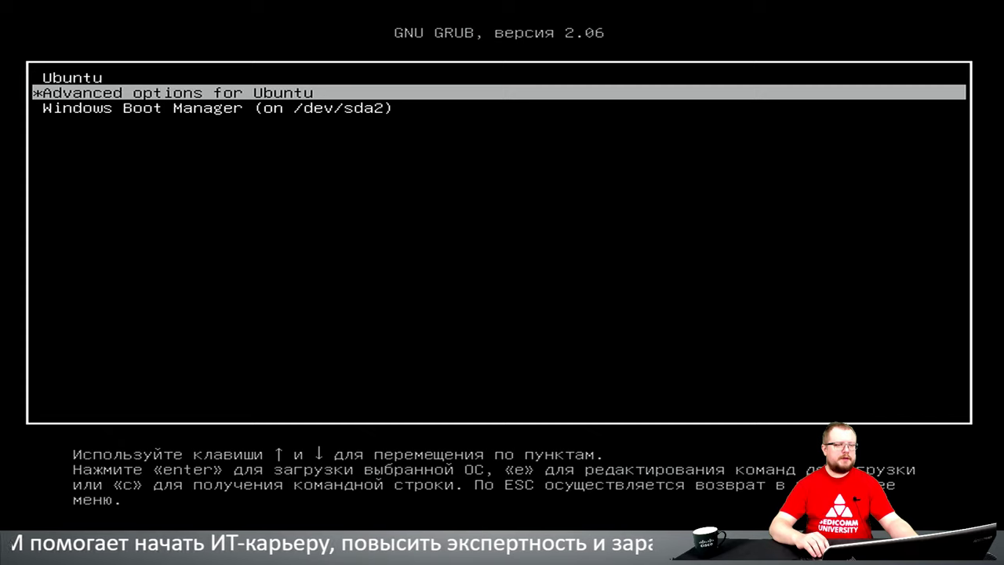
key(Up)
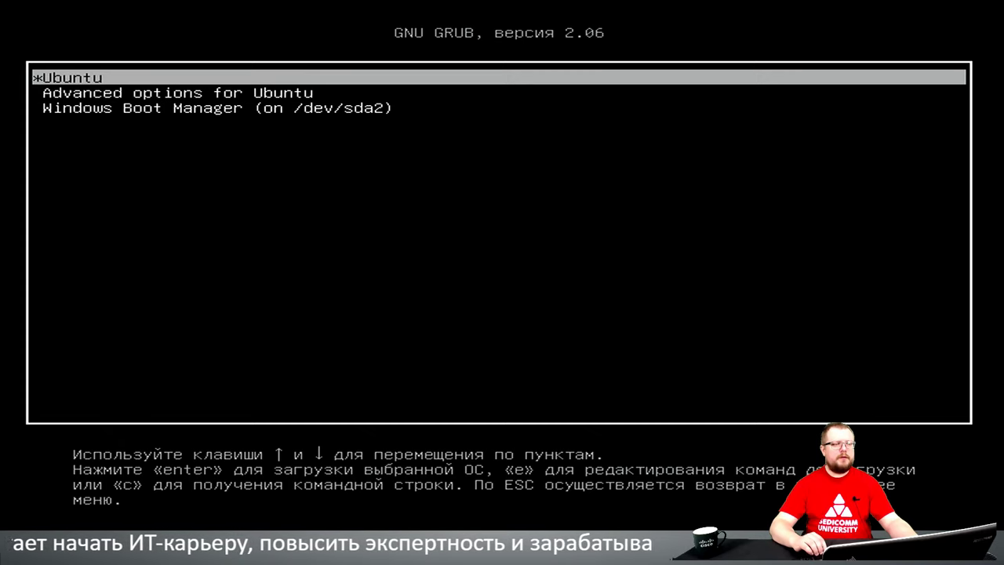
key(Down)
key(Down)
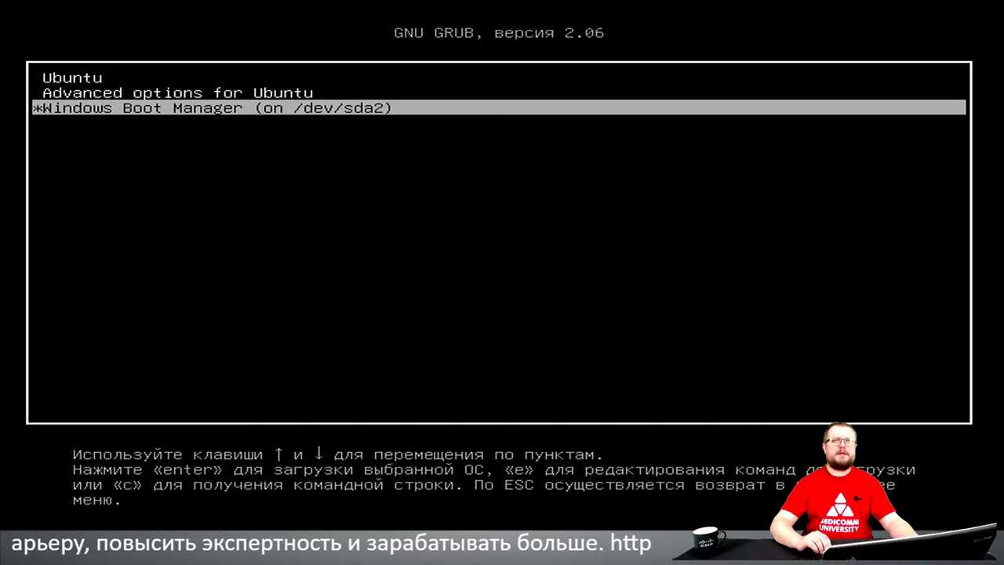
key(Up)
key(Up)
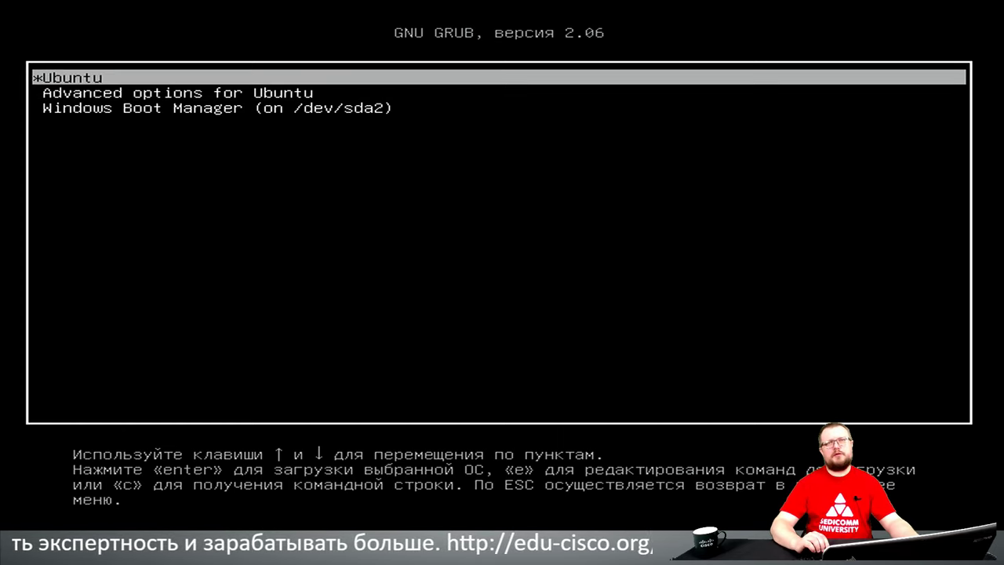
key(Down)
key(Down)
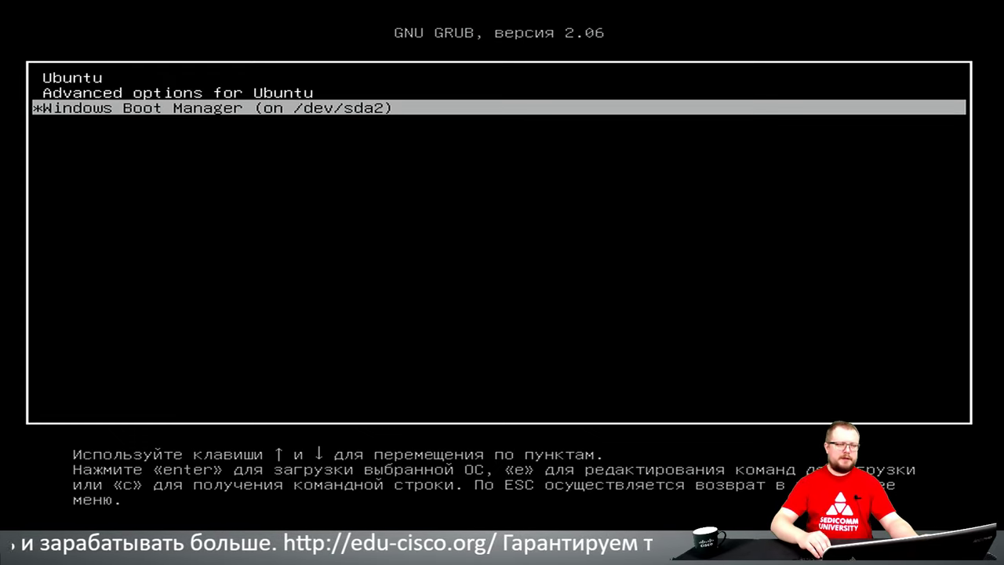
key(Up)
key(Up)
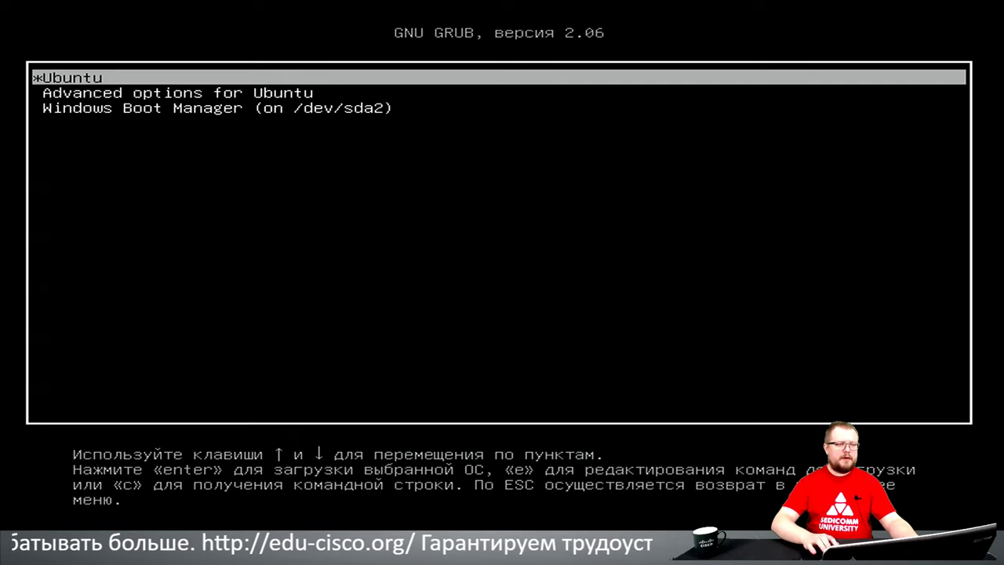
key(Return)
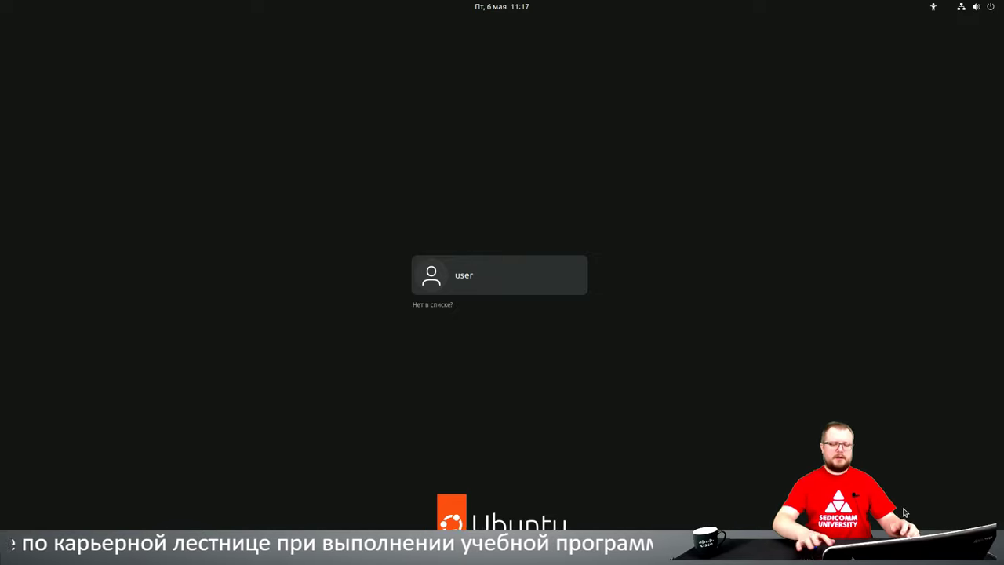
- Log in to the local user account with its password
key(Return)
text(****)
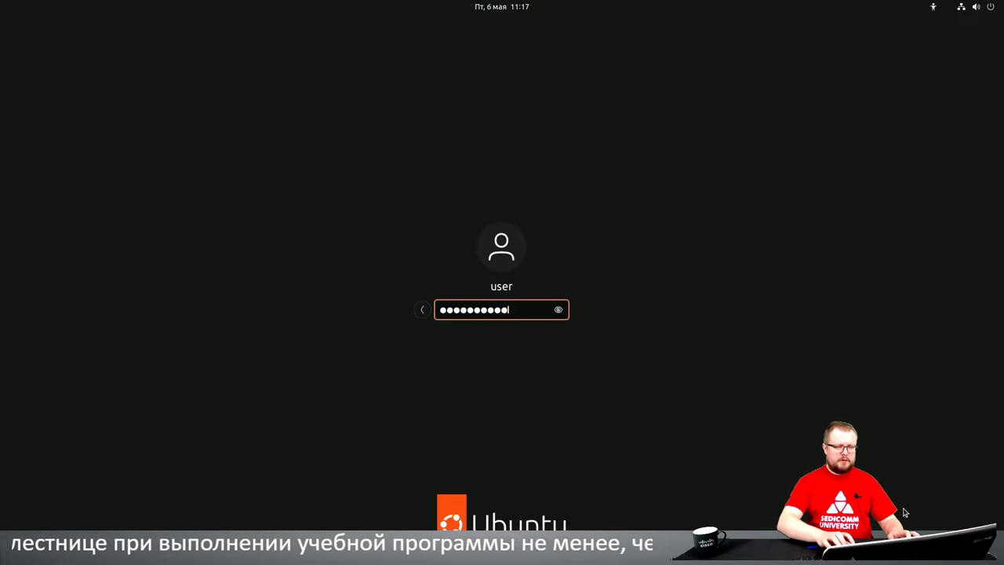
key(Return)
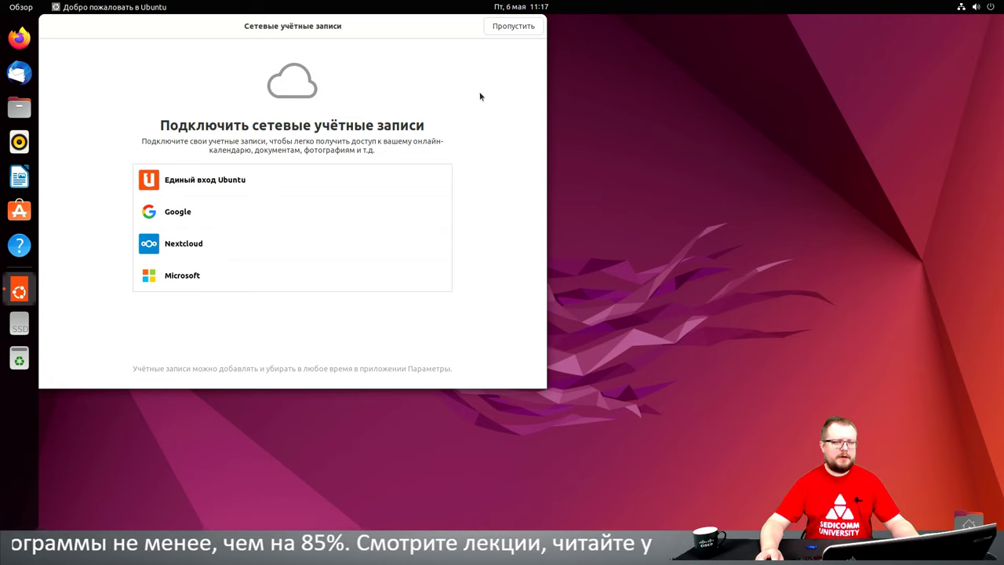
- Finish the welcome wizard: skip online accounts and choose 'Нет, не отправлять' for system info
click(517, 27)
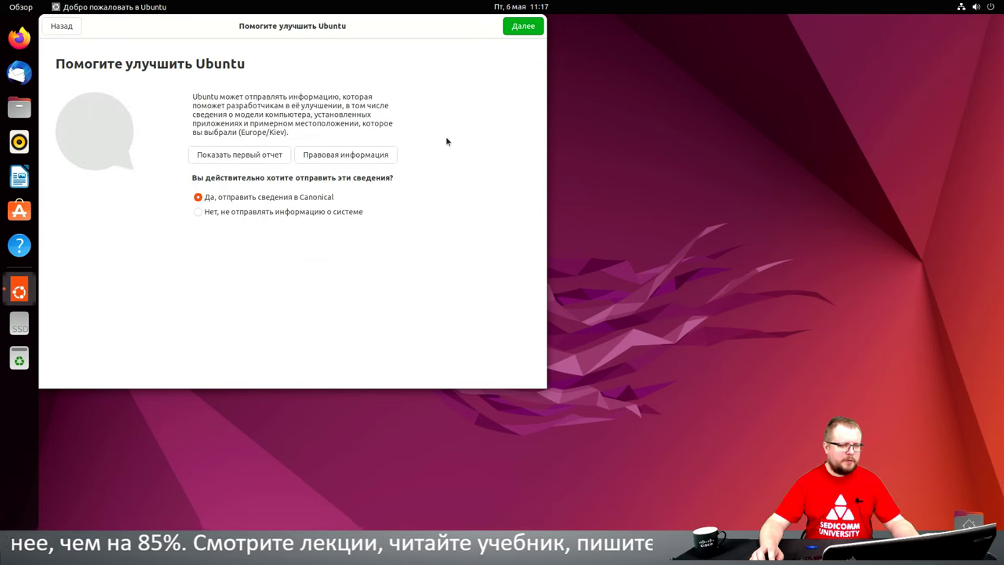
click(198, 214)
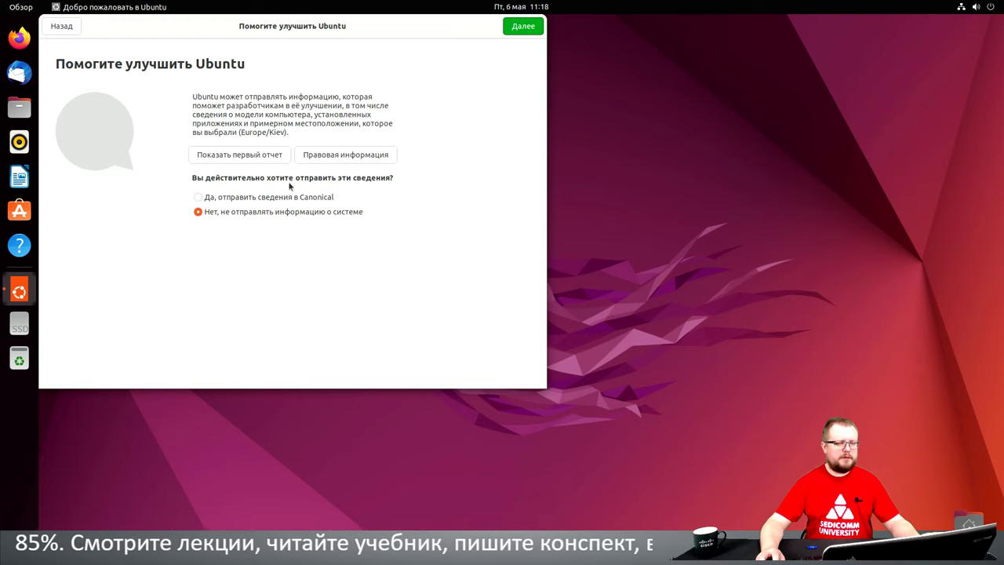
click(529, 27)
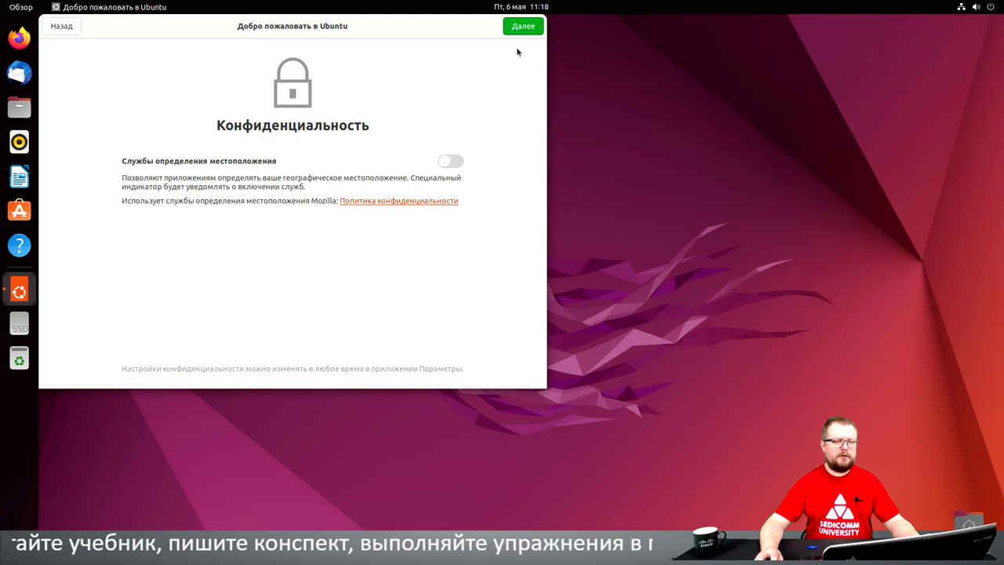
click(528, 29)
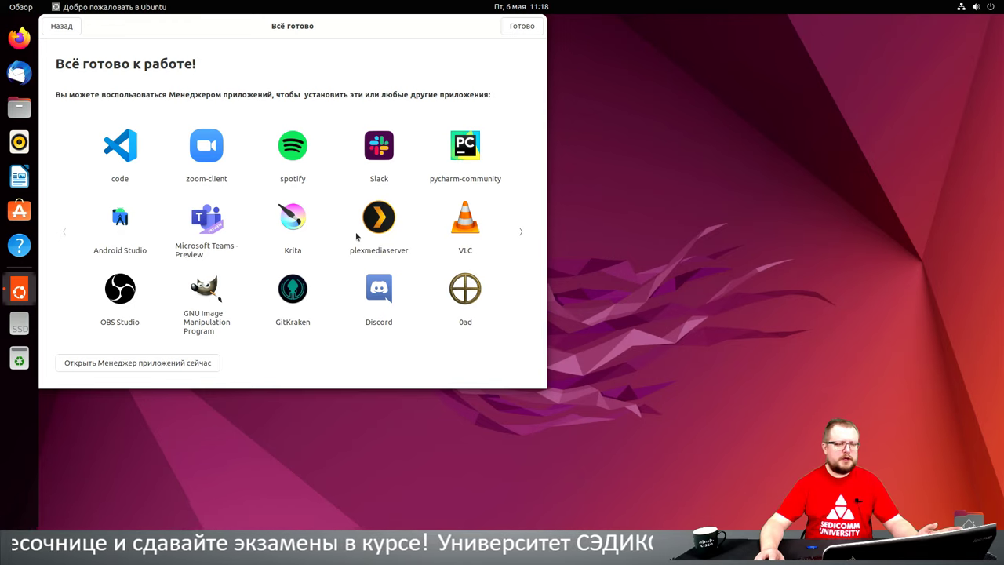
click(522, 27)
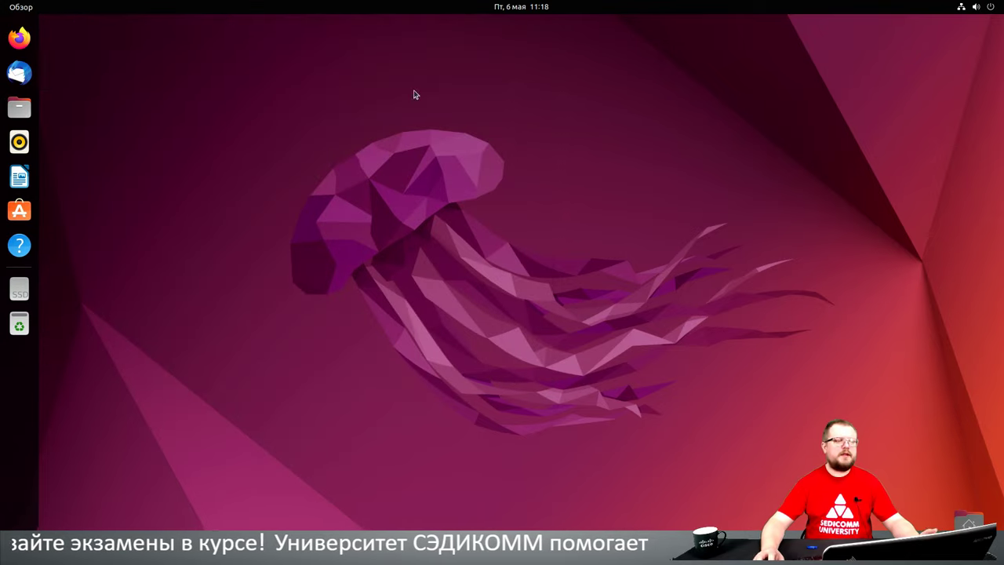
- Launch Firefox and go through its welcome walkthrough, skipping data import and theme choice
click(17, 37)
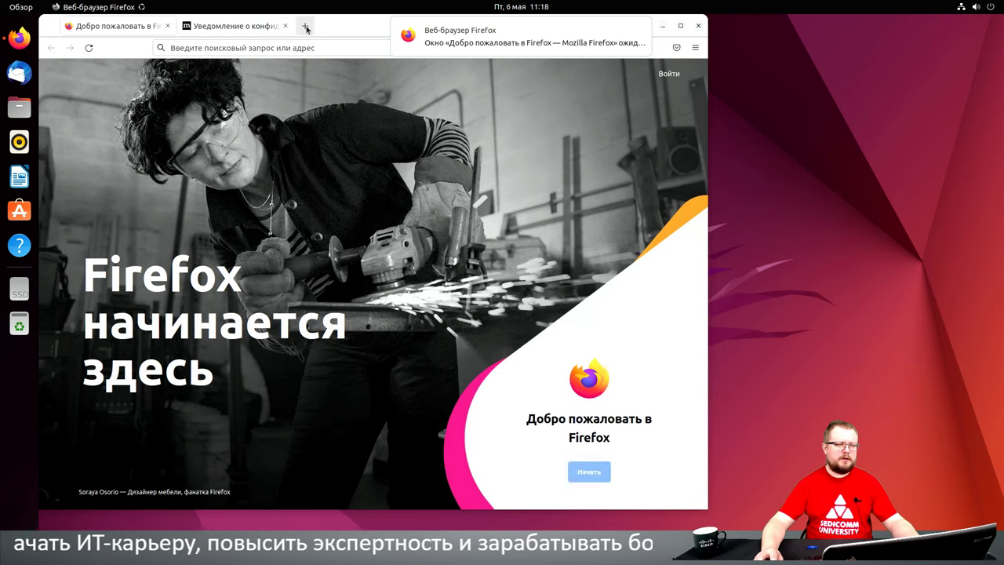
click(588, 463)
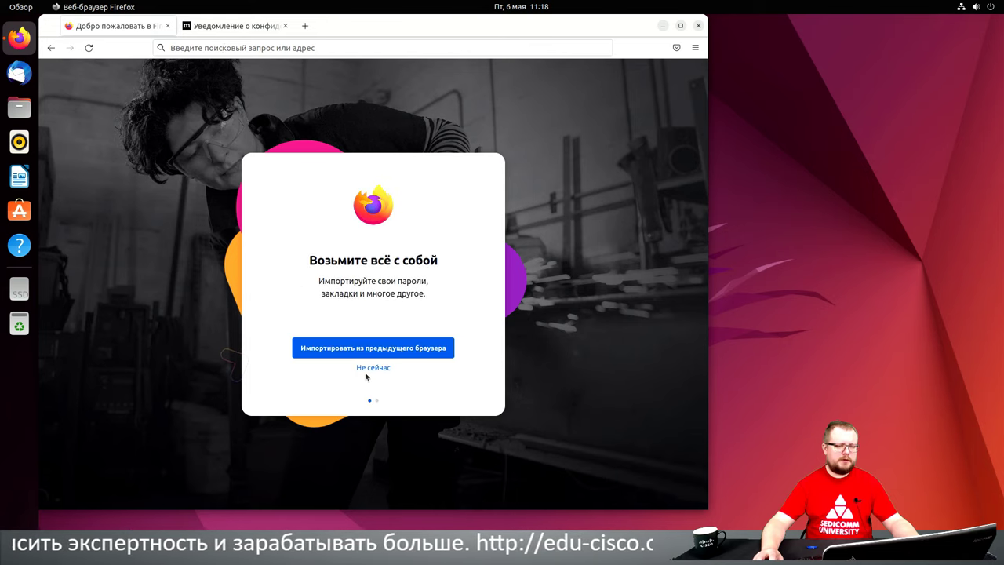
click(373, 368)
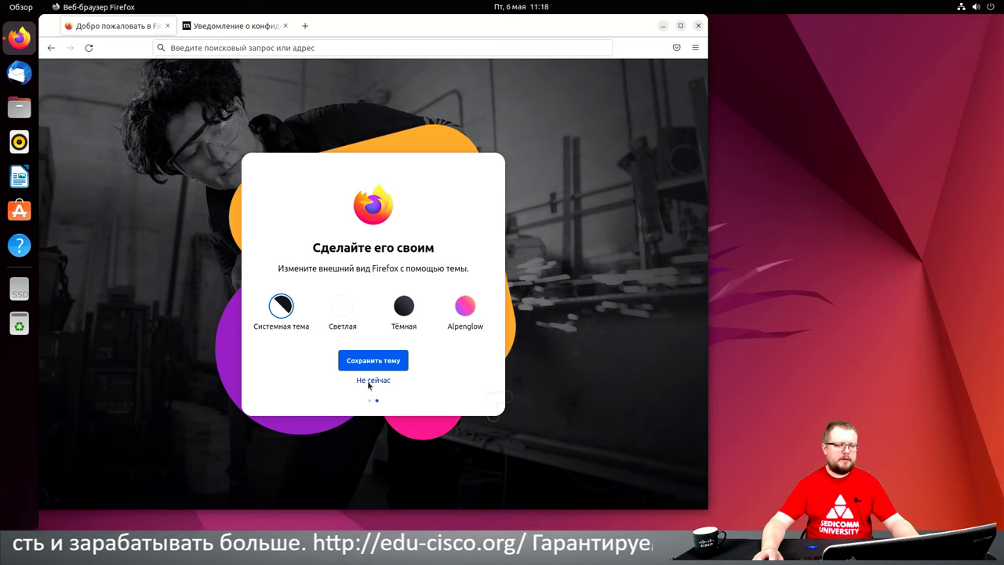
click(372, 380)
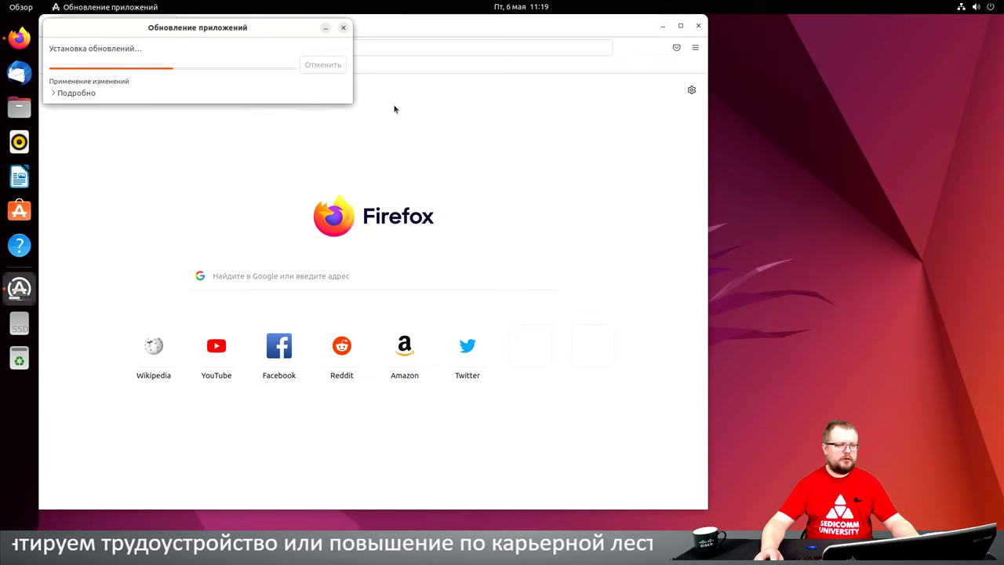
- Open wikipedia.org, close the privacy notice tab, then close the Firefox window
click(143, 361)
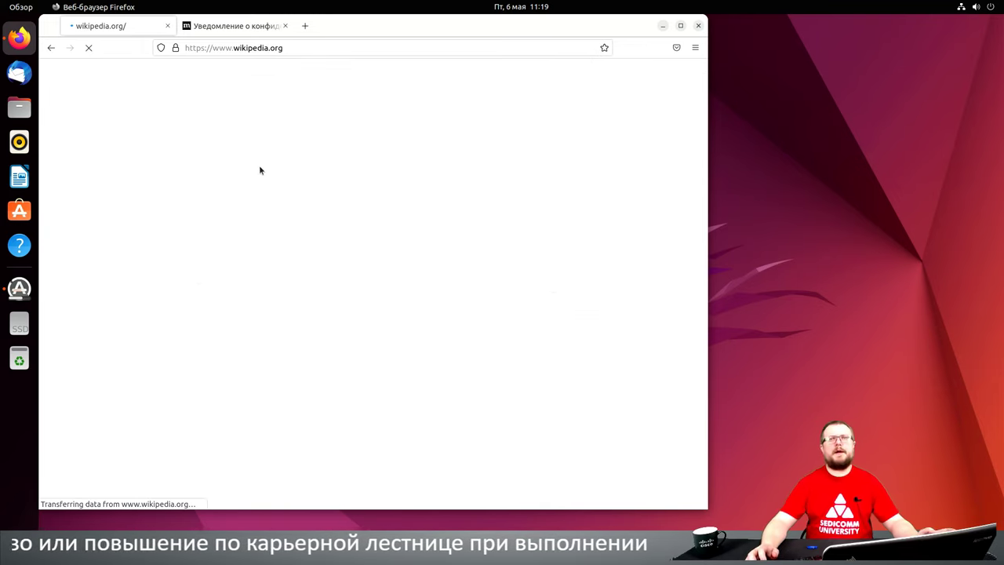
click(252, 29)
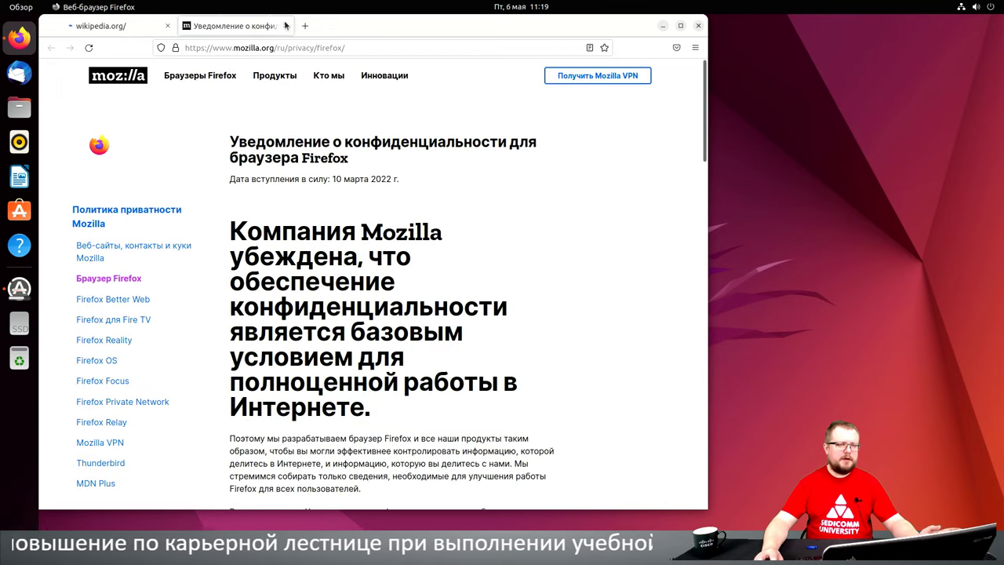
click(284, 26)
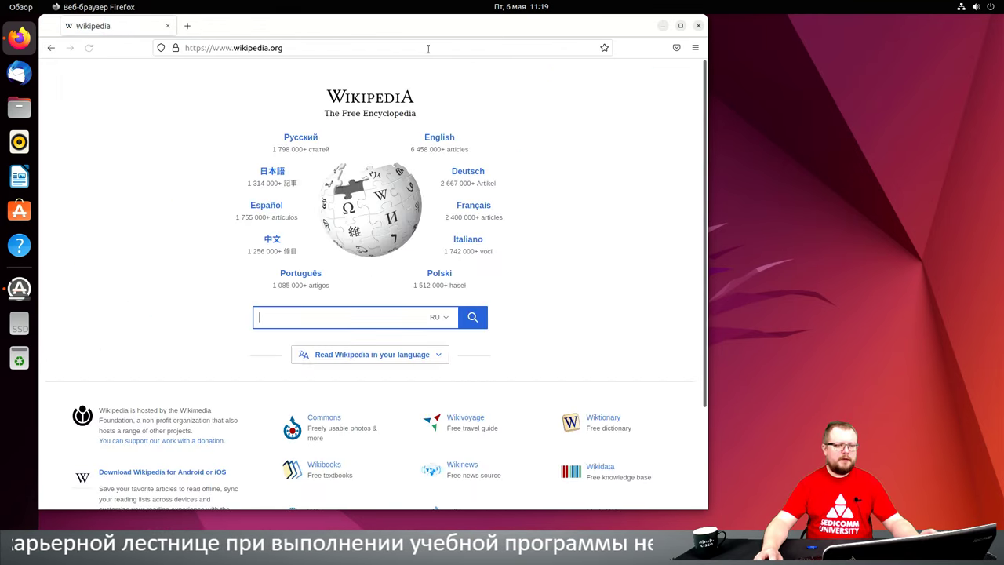
click(698, 27)
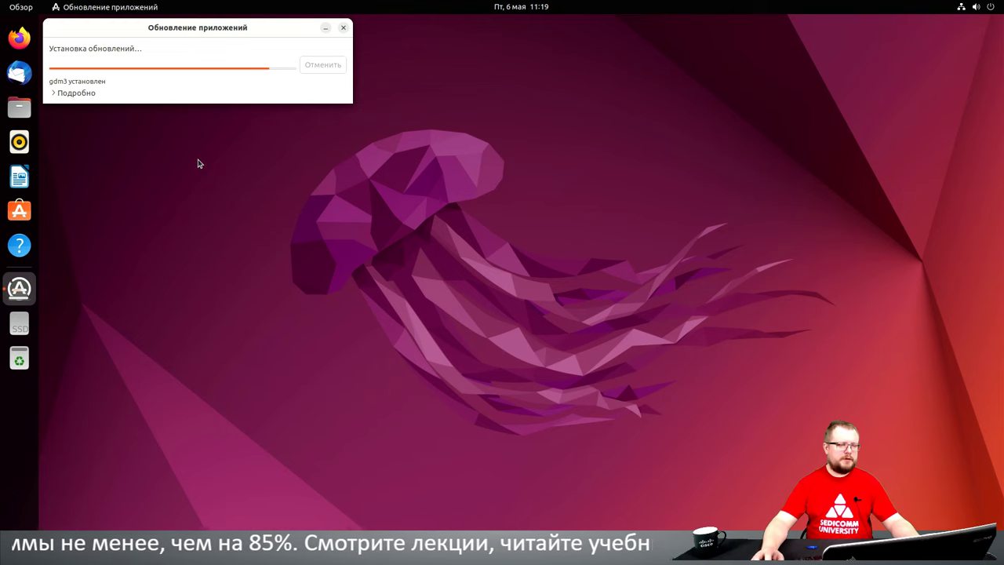
- Review and collapse the 'Подробно' update log, then dismiss the restart-required prompt
click(89, 94)
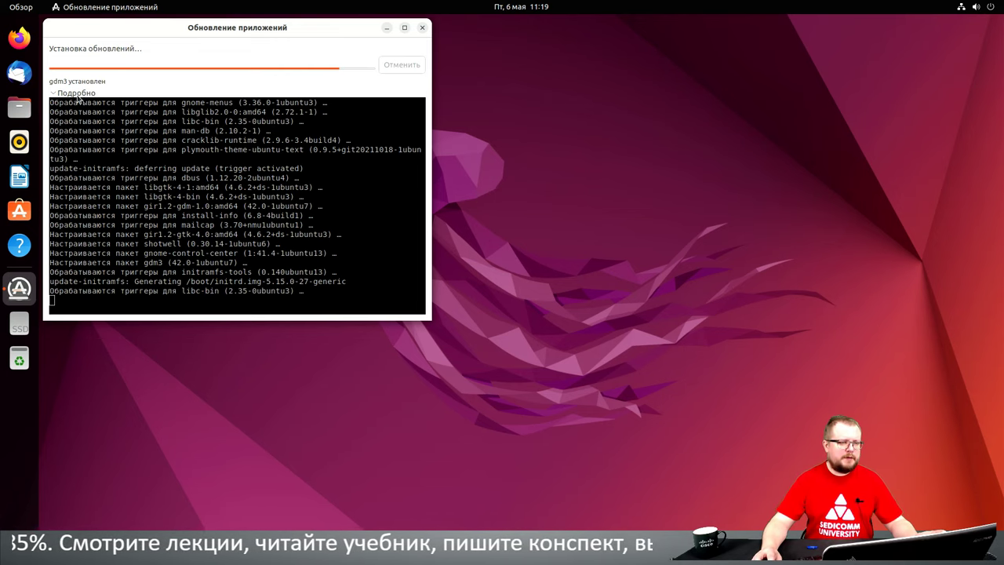
click(78, 94)
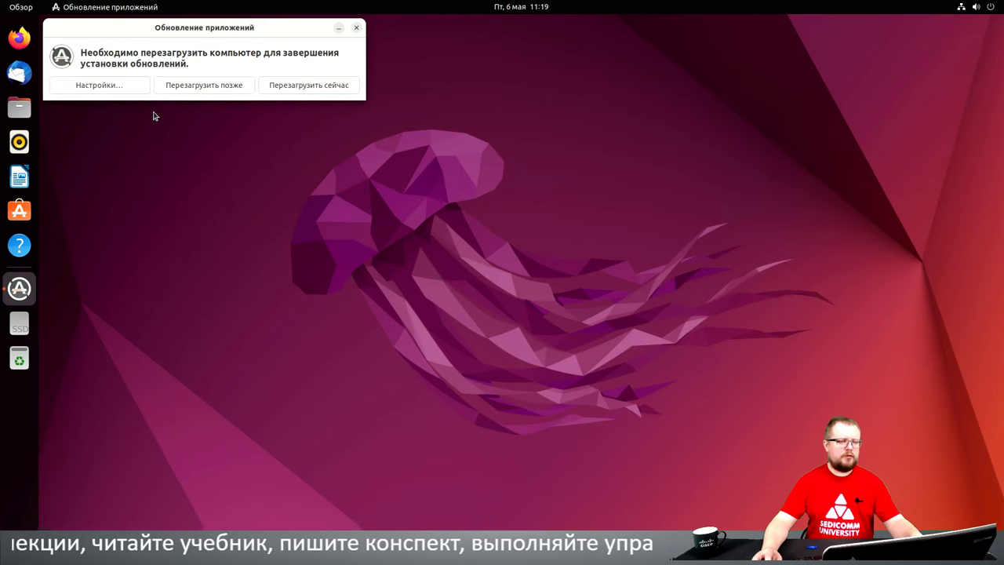
click(356, 29)
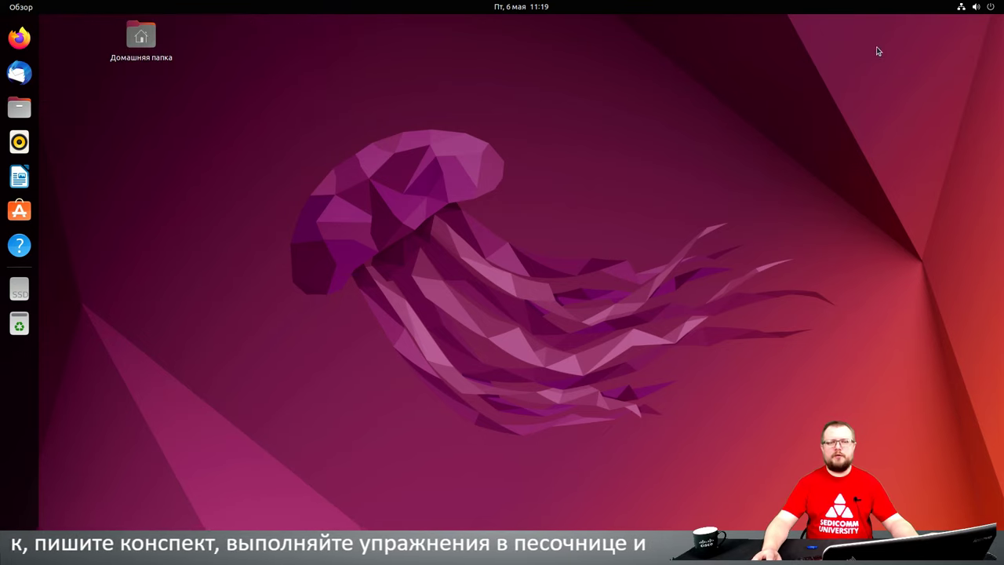
- Restart Ubuntu through the system menu's 'Выключить / Завершить сеанс' > 'Перезапуск…' option
click(992, 10)
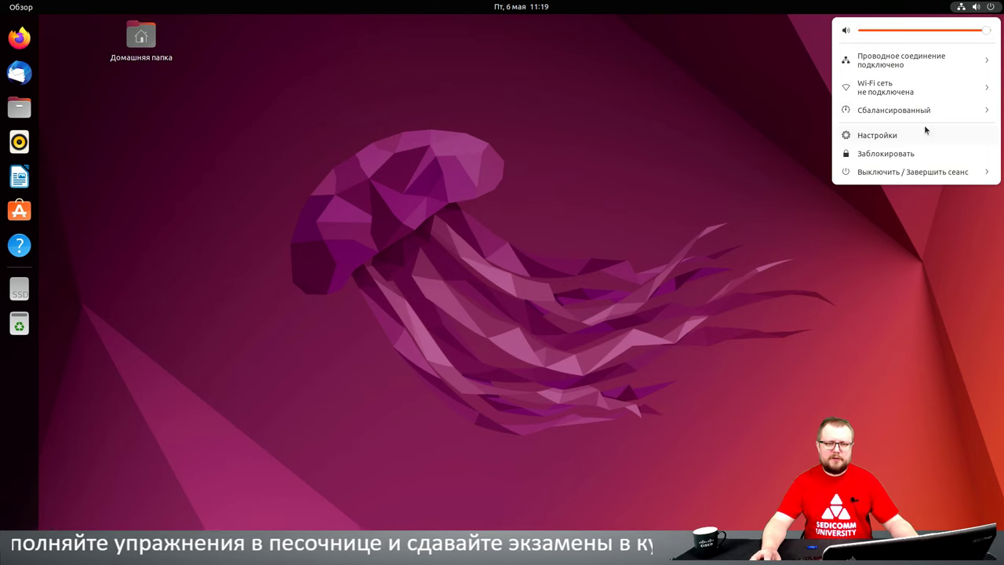
click(910, 172)
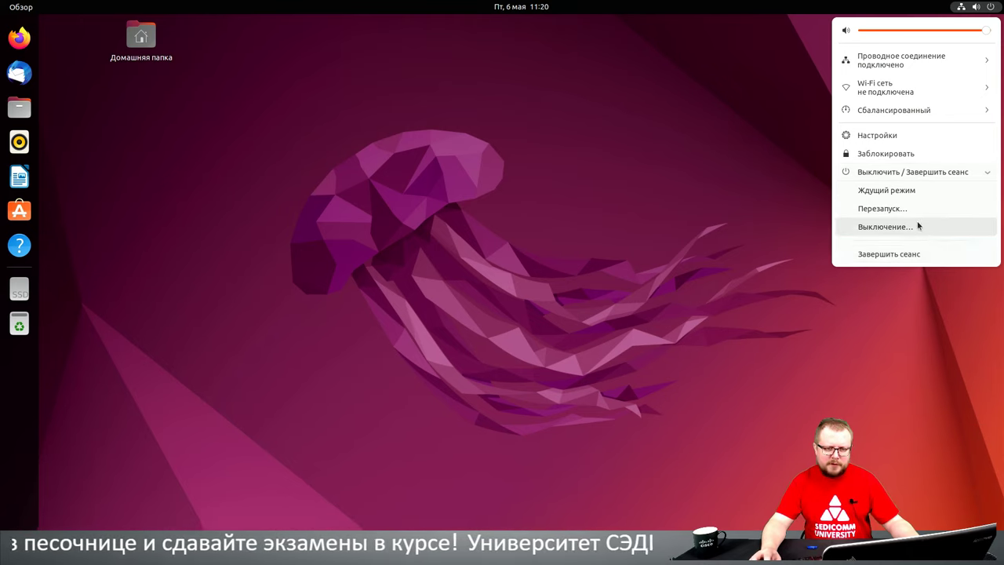
click(911, 211)
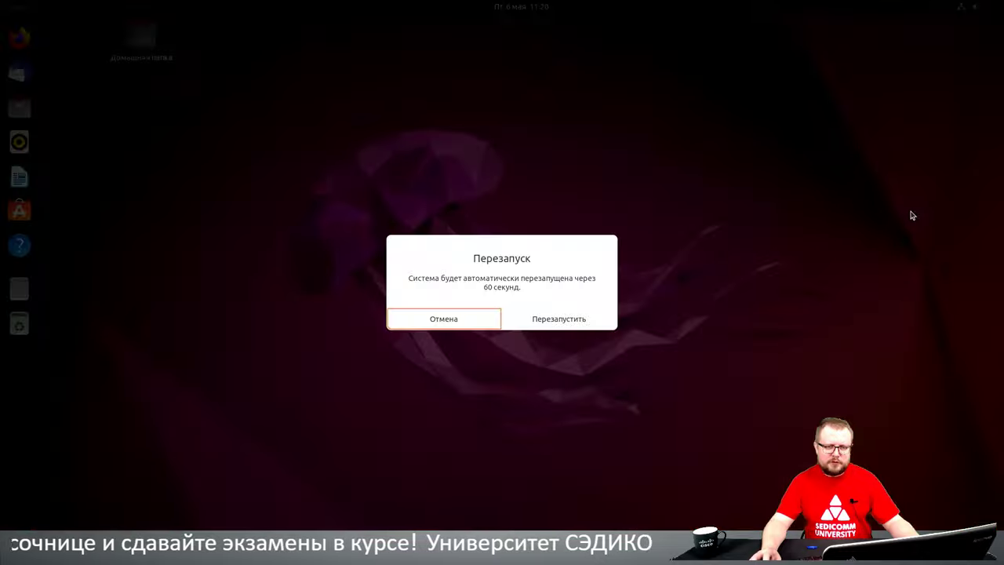
click(580, 320)
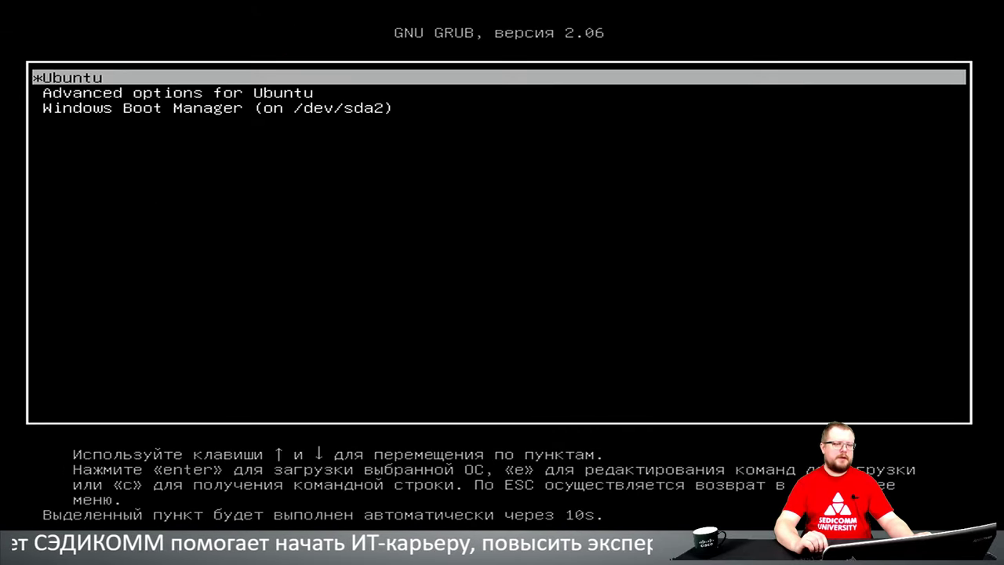
- Select Windows Boot Manager in the GRUB menu and boot it
key(Down)
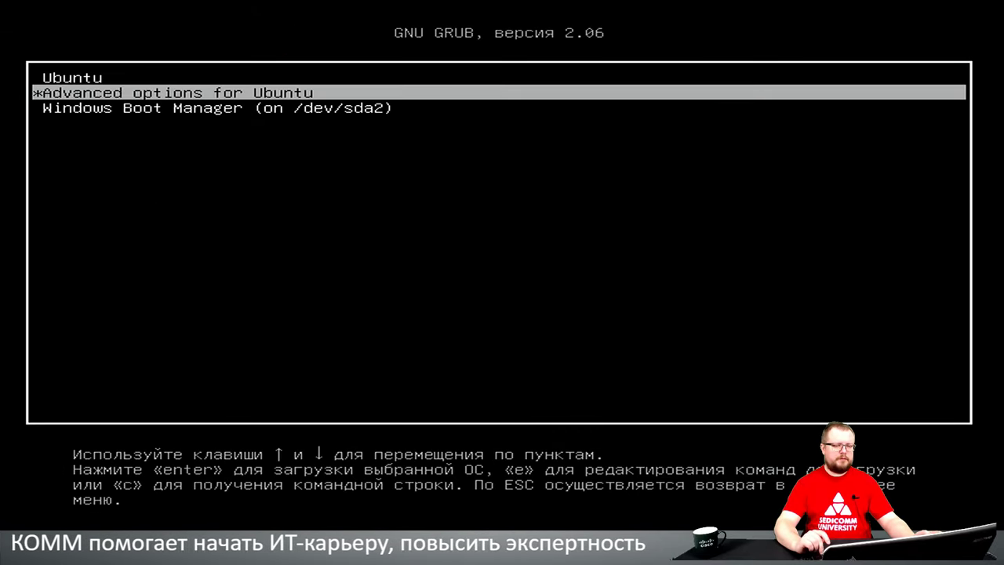
key(Down)
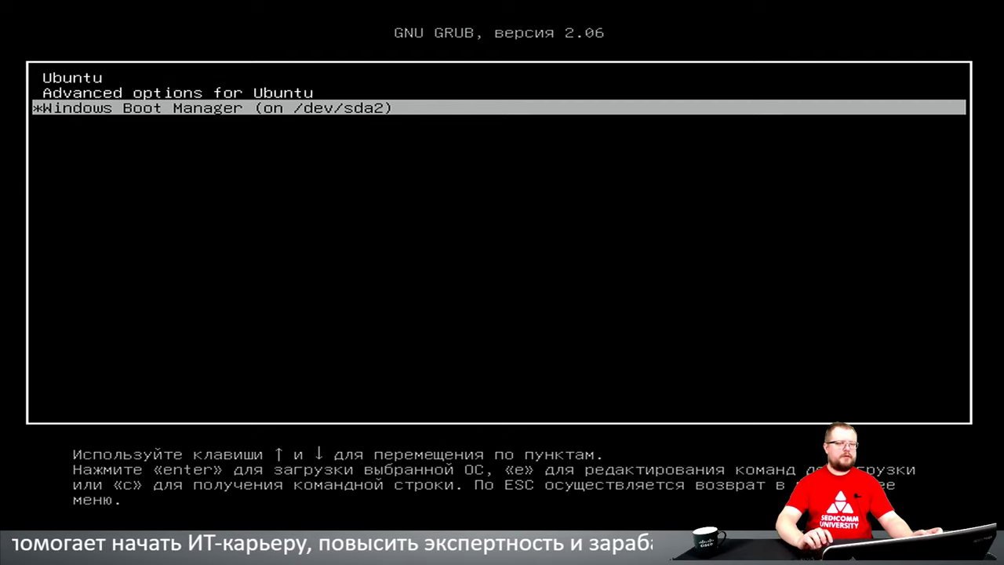
key(Return)
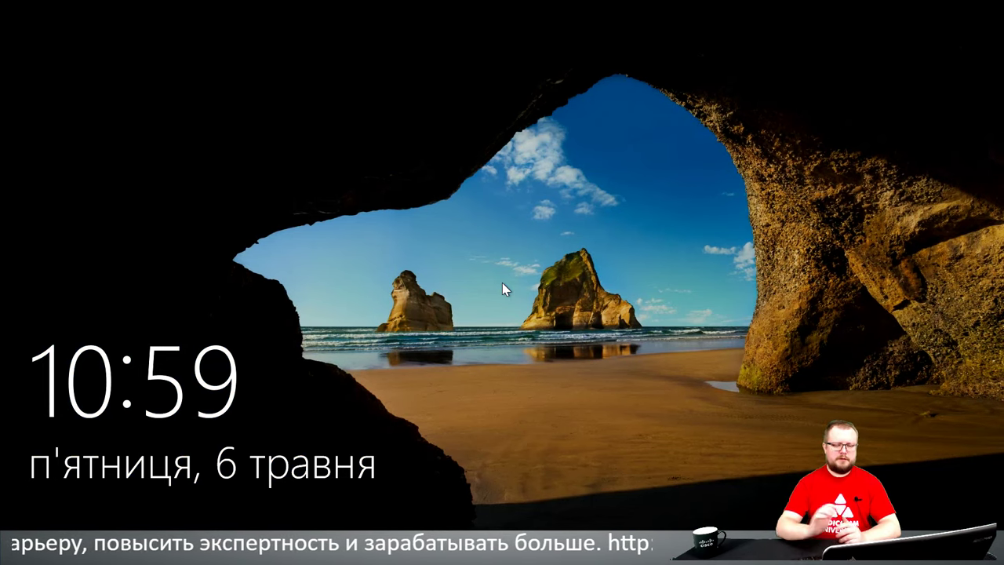
- Dismiss the Windows lock screen and sign in with the account password
key(Return)
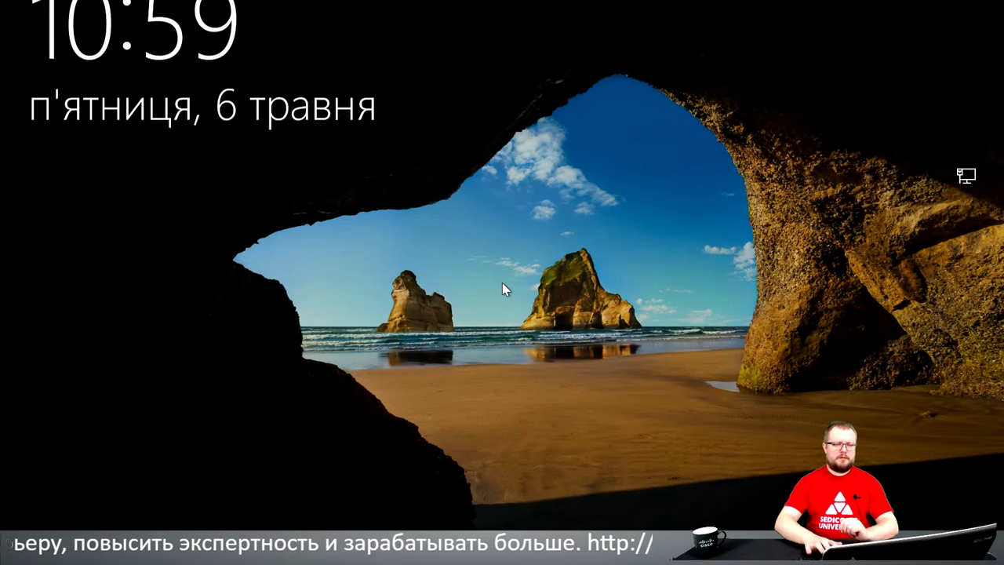
text(**********)
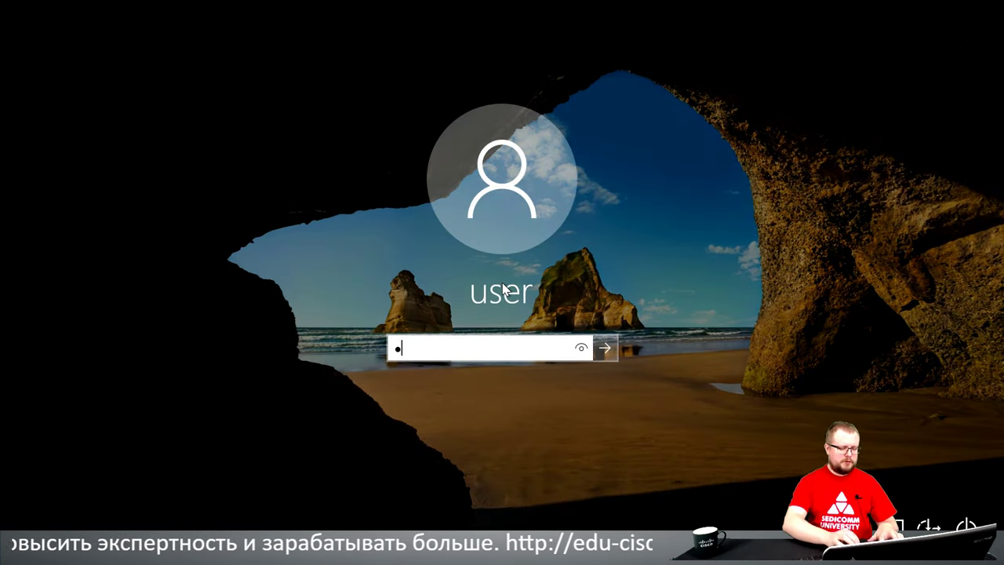
key(Return)
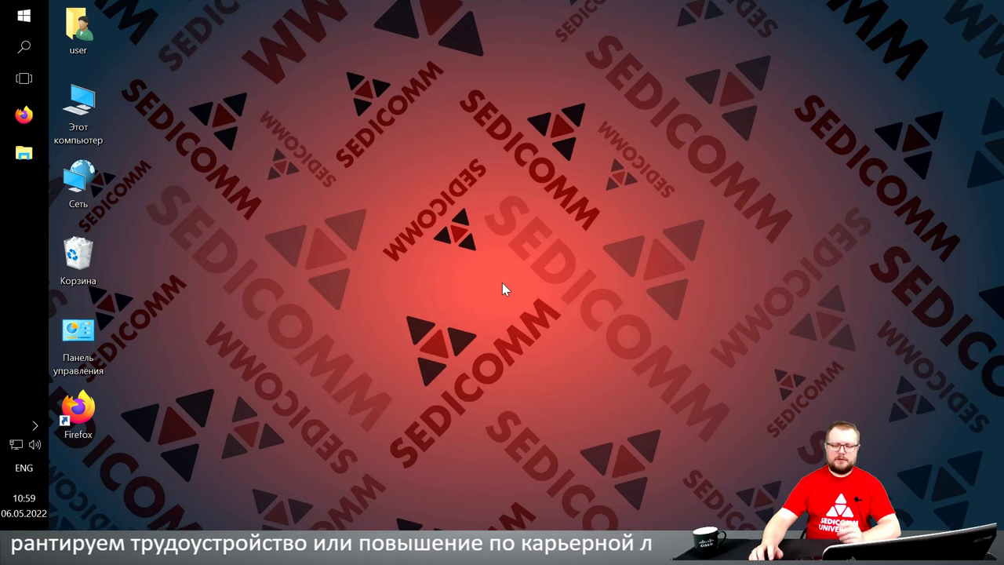
right_click(24, 22)
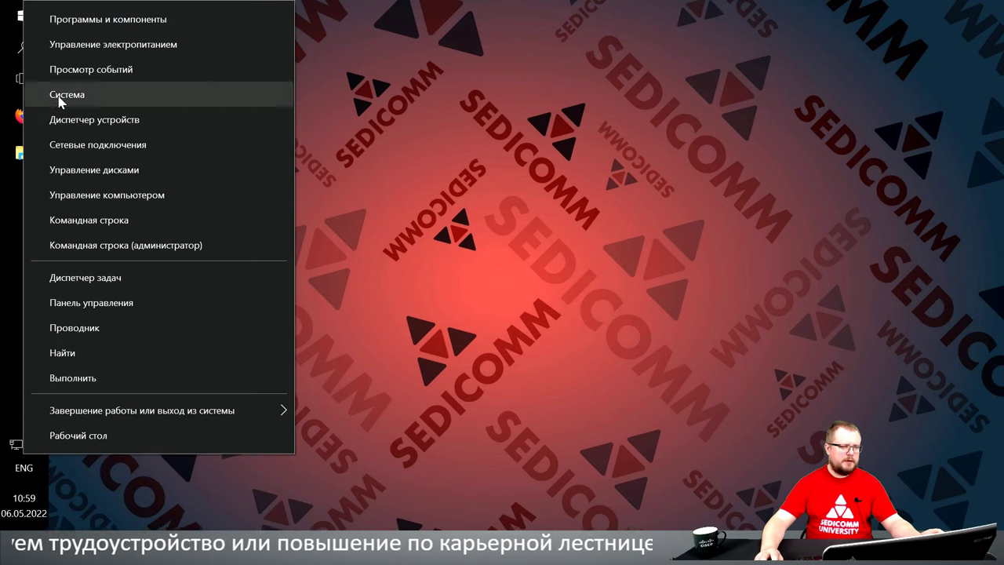
click(79, 173)
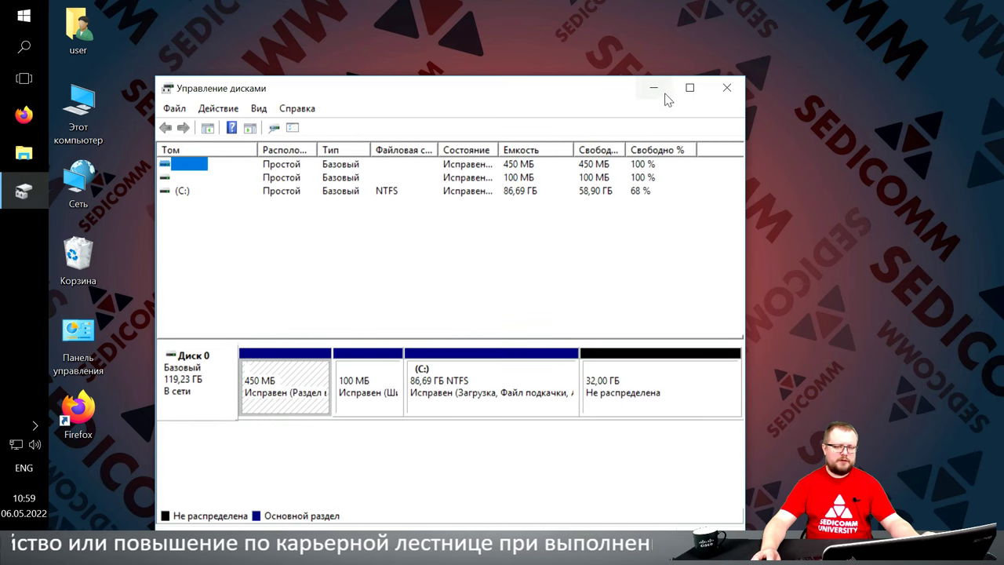
drag(476, 96, 398, 30)
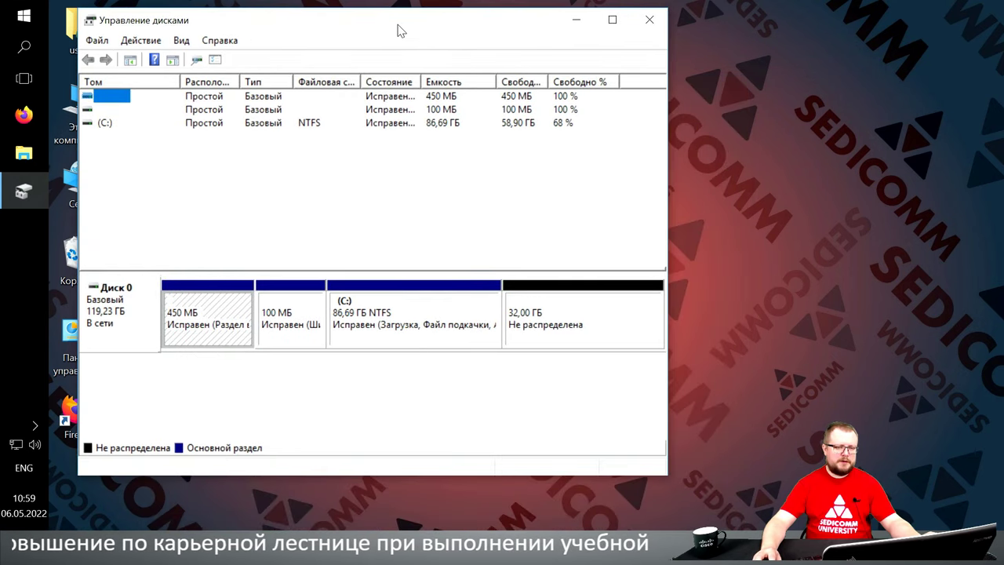
click(600, 325)
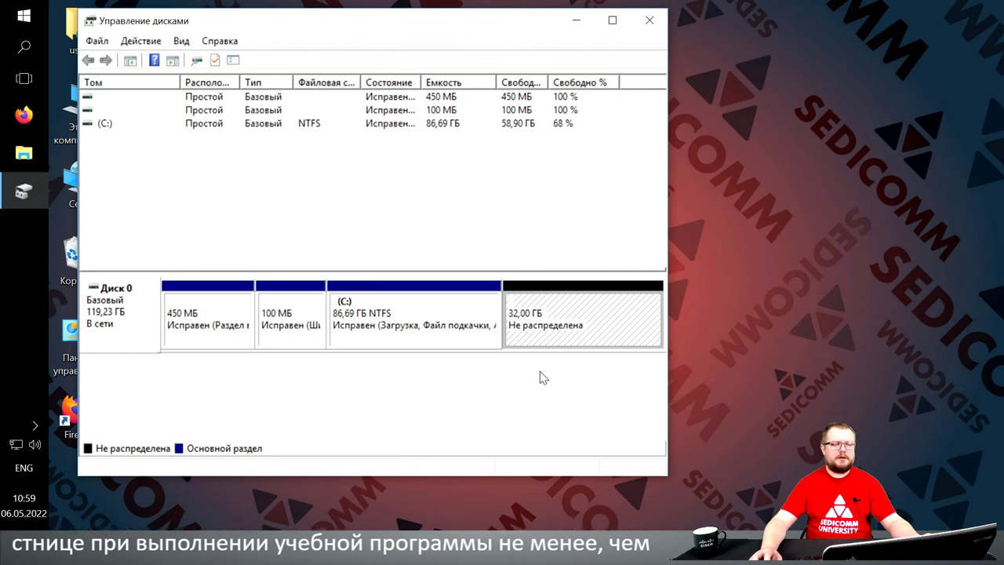
click(559, 391)
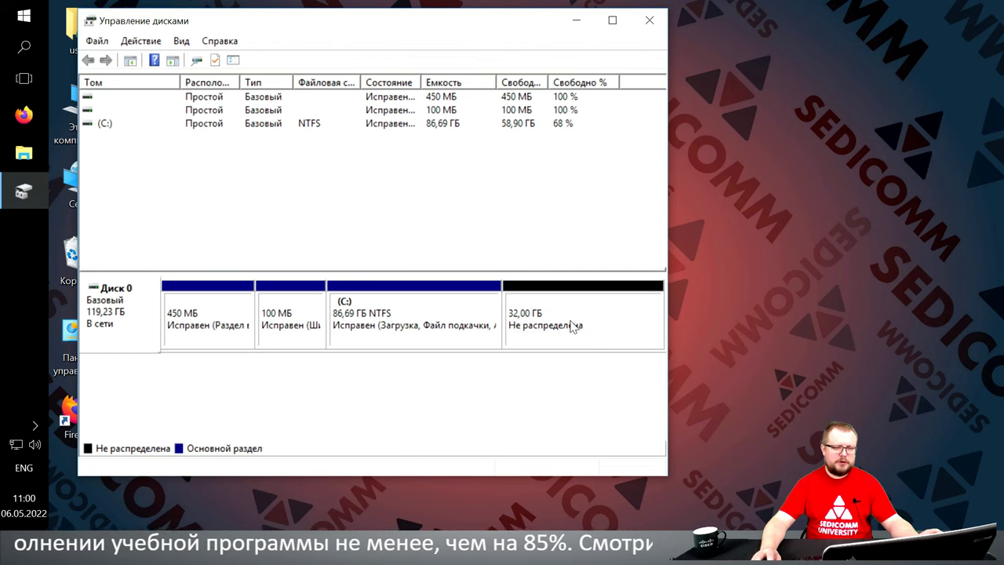
click(582, 328)
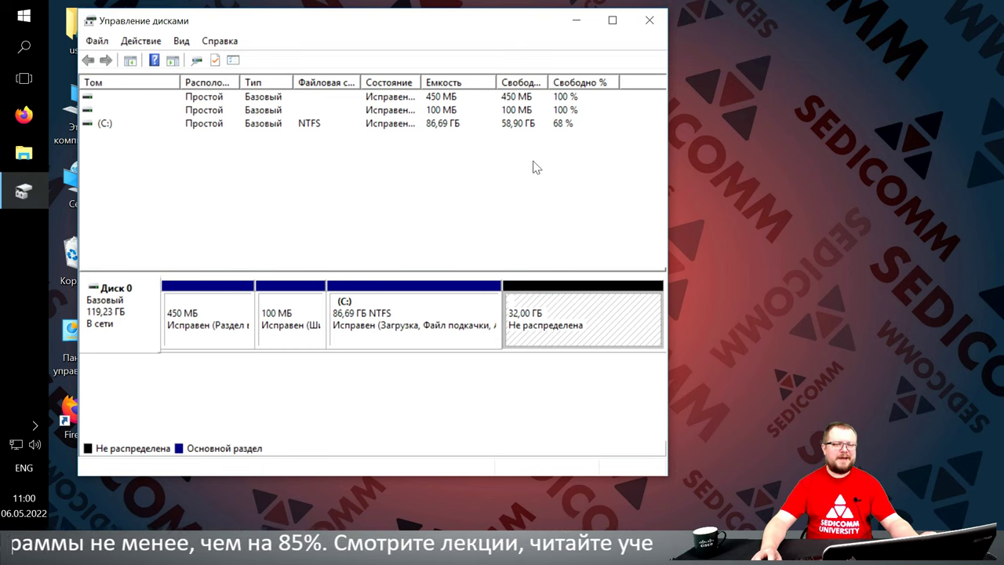
click(650, 21)
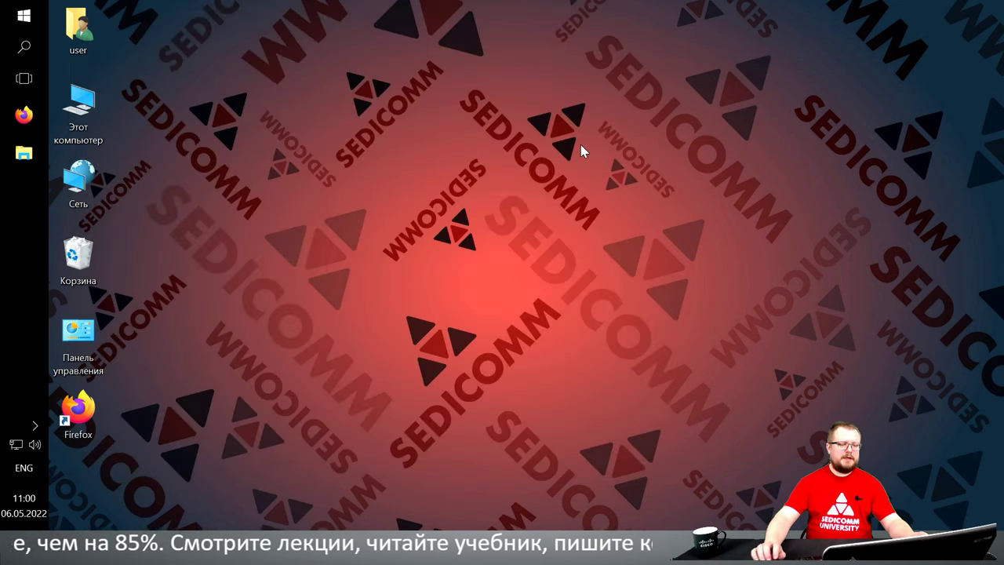